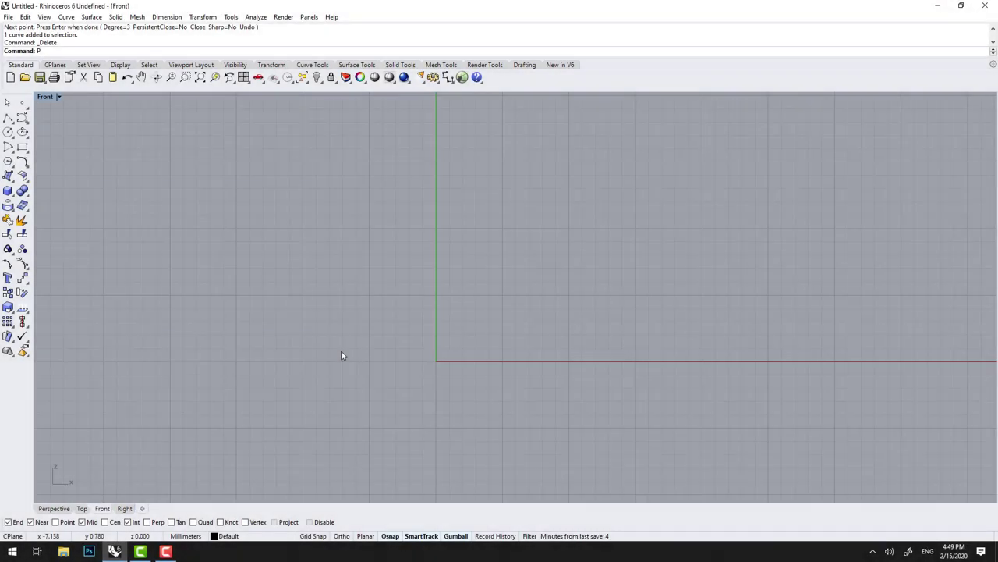
Step: Place the STYLE graffiti reference image in the Front viewport with the Picture command
text(icture)
key(Return)
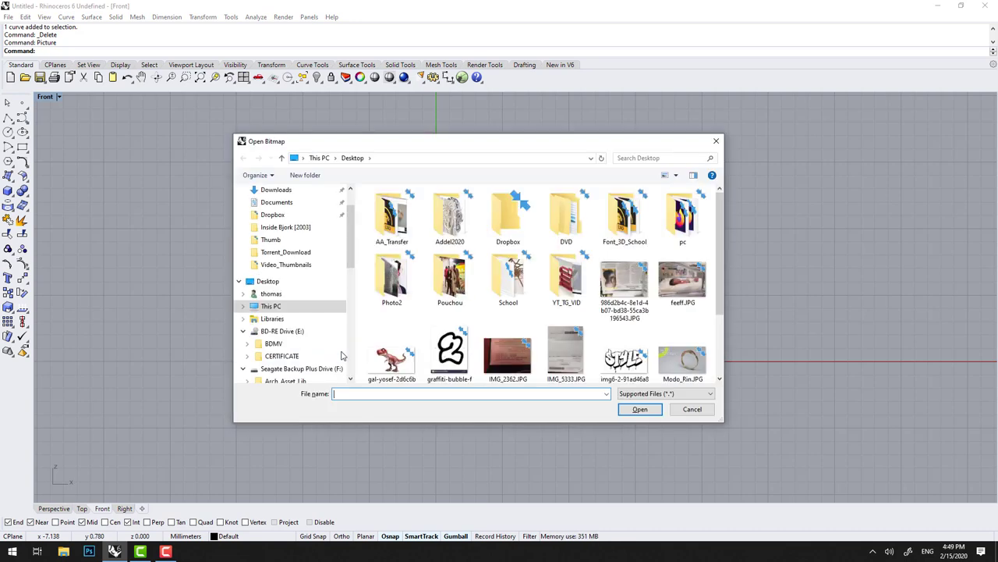
scroll(566, 281, down, 1)
click(624, 335)
double_click(611, 327)
click(285, 195)
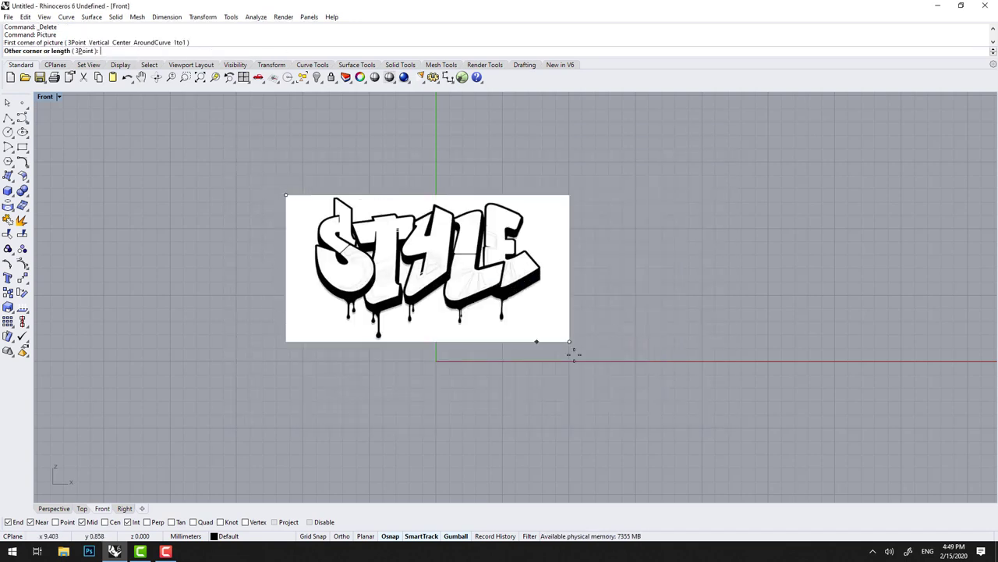
click(688, 438)
scroll(566, 290, up, 2)
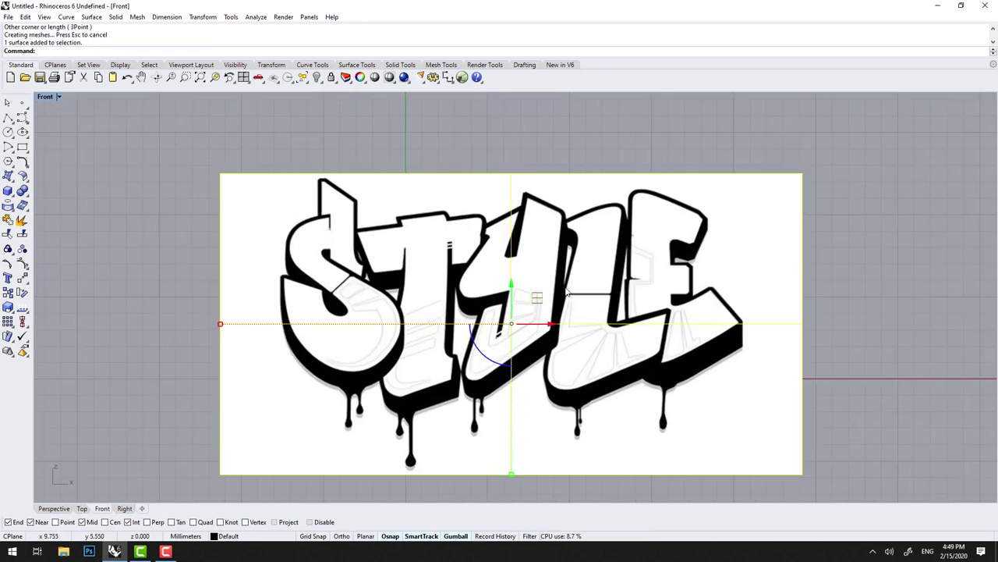
Step: Trace a short control-point curve along the S's edge, then select the STYLE picture
click(22, 118)
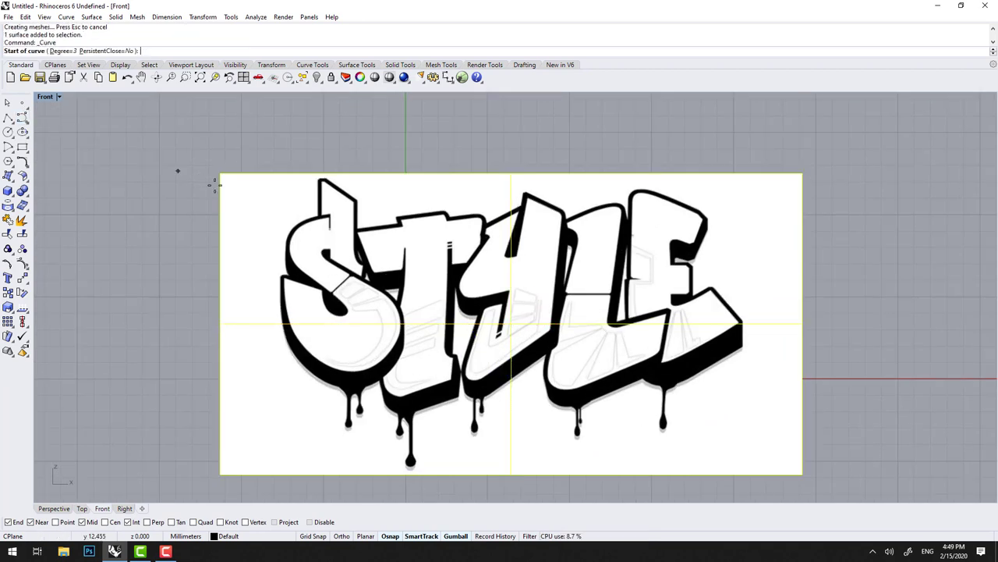
click(313, 218)
click(282, 239)
click(294, 264)
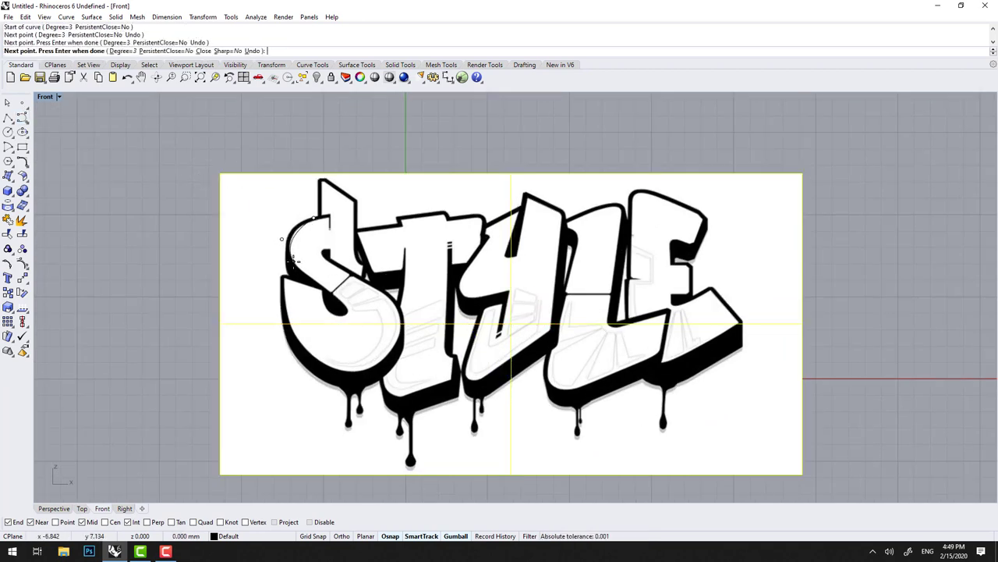
right_click(328, 289)
click(326, 273)
Step: Delete the STYLE reference picture and the leftover traced arc
key(Delete)
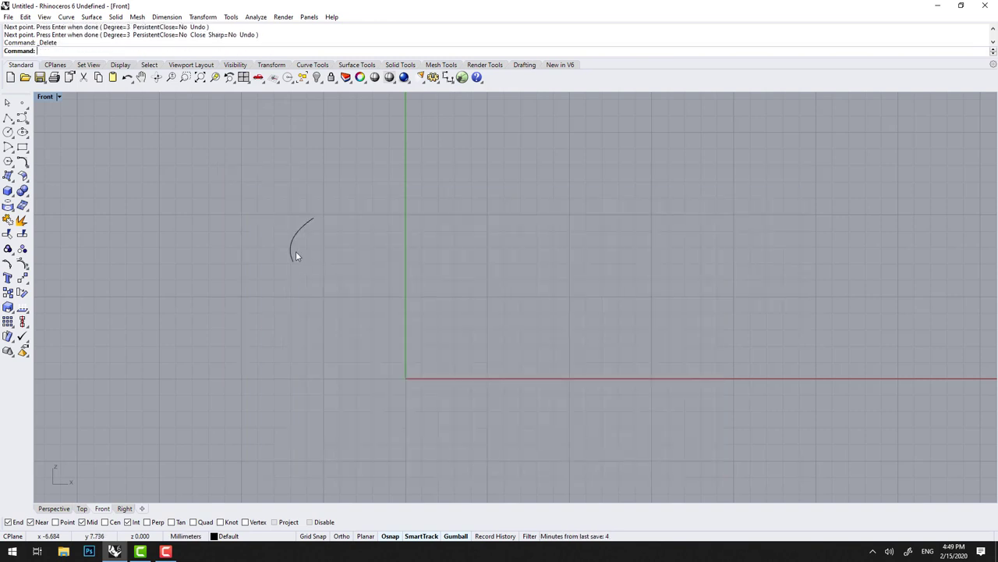
click(295, 250)
key(Delete)
right_click(367, 260)
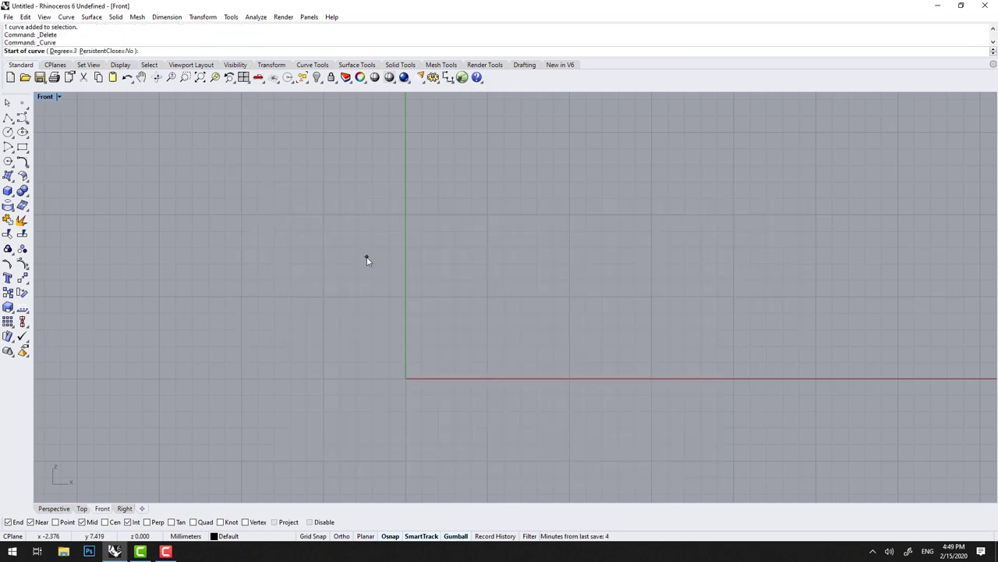
key(Escape)
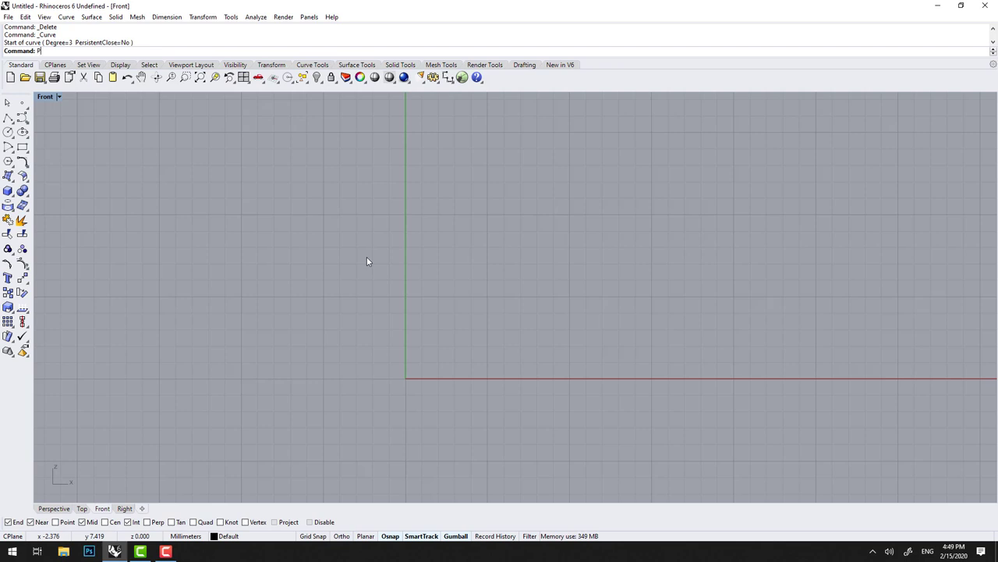
Step: Place the graffiti bubble 2 reference image just right of the origin
key(Return)
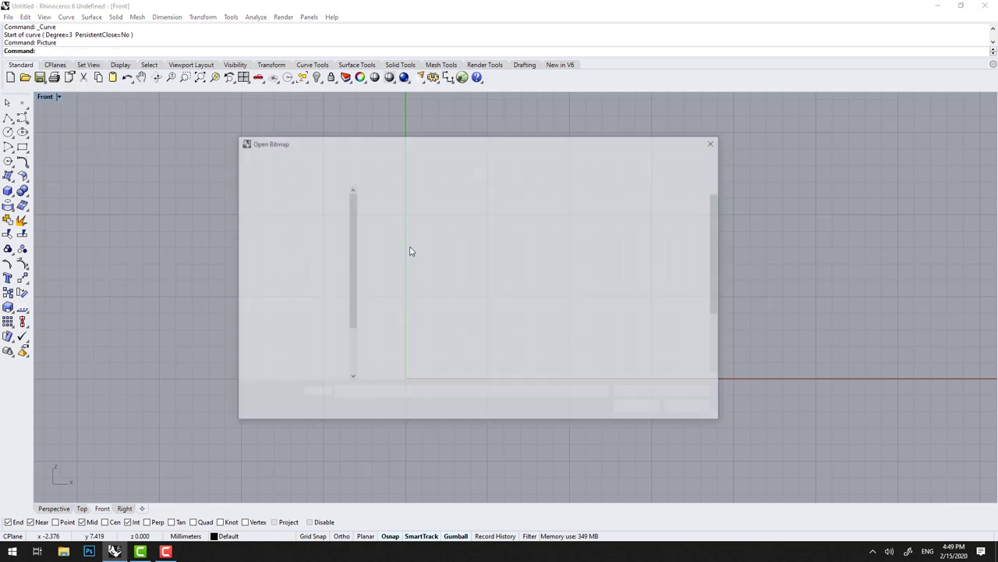
double_click(445, 343)
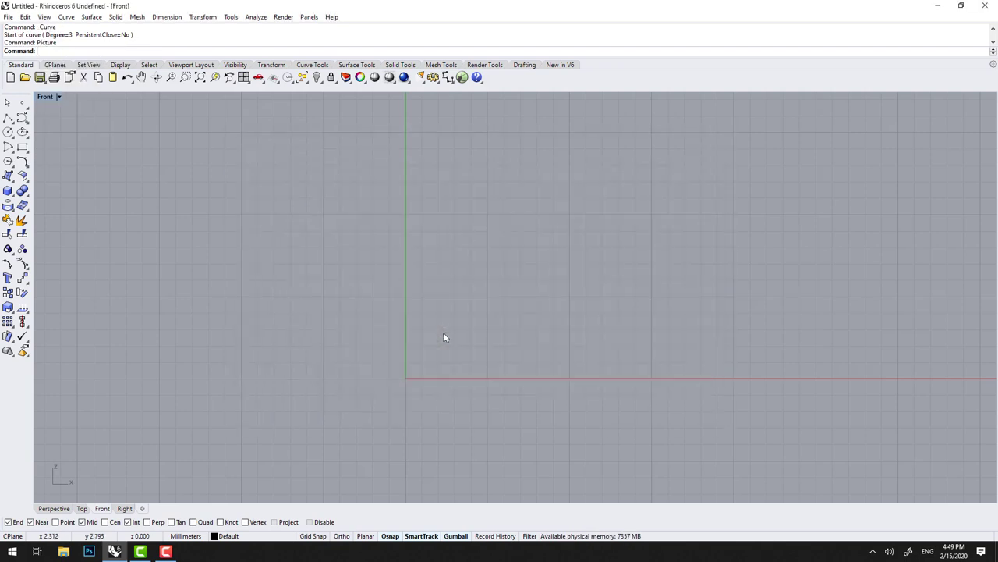
click(586, 151)
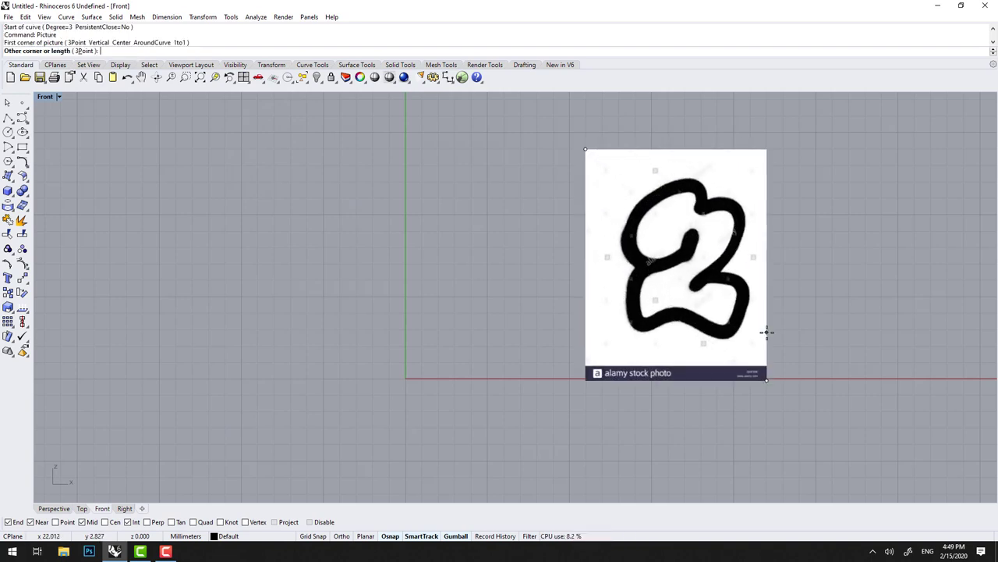
click(767, 330)
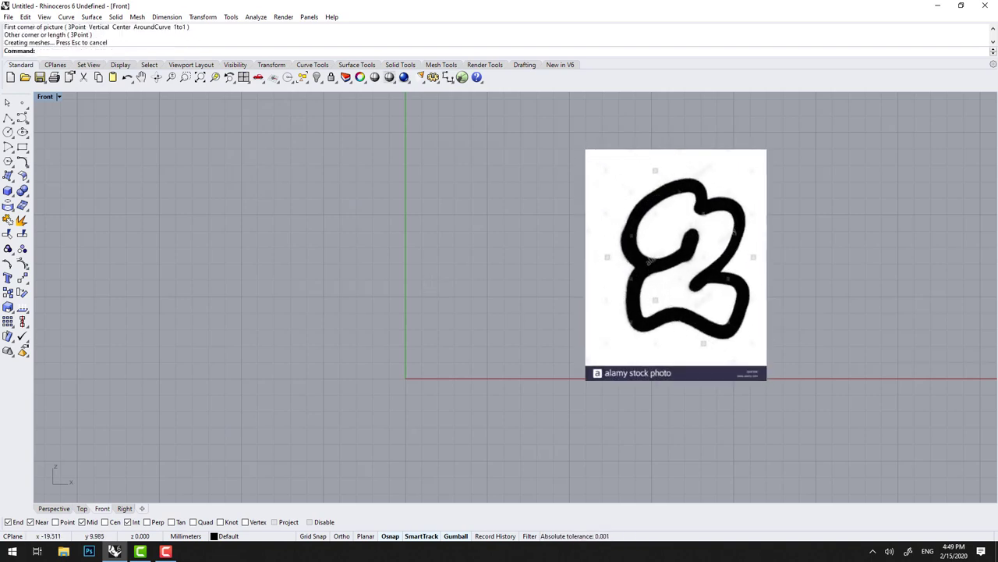
click(22, 117)
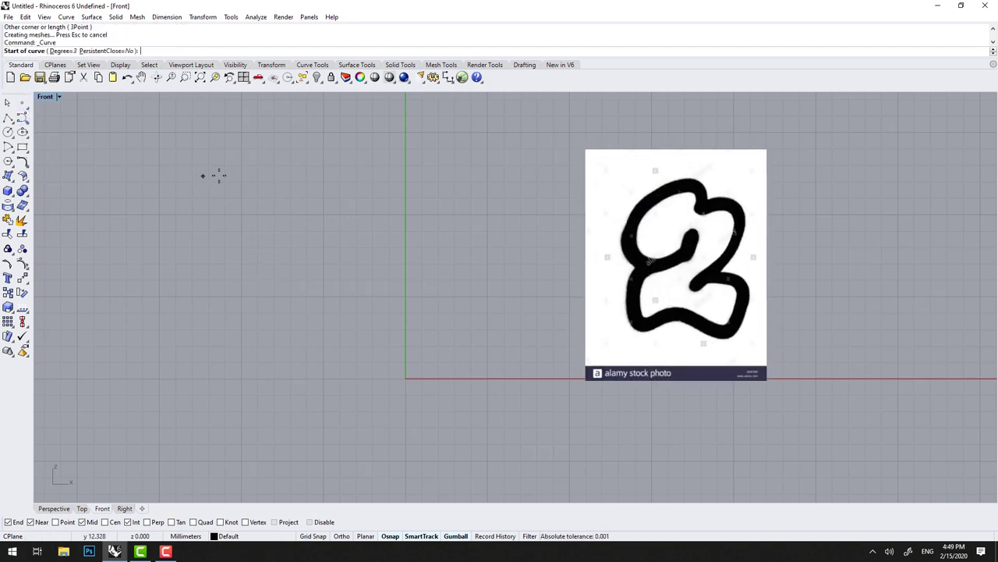
click(228, 355)
click(394, 339)
click(396, 333)
click(396, 320)
click(371, 197)
click(252, 235)
key(Return)
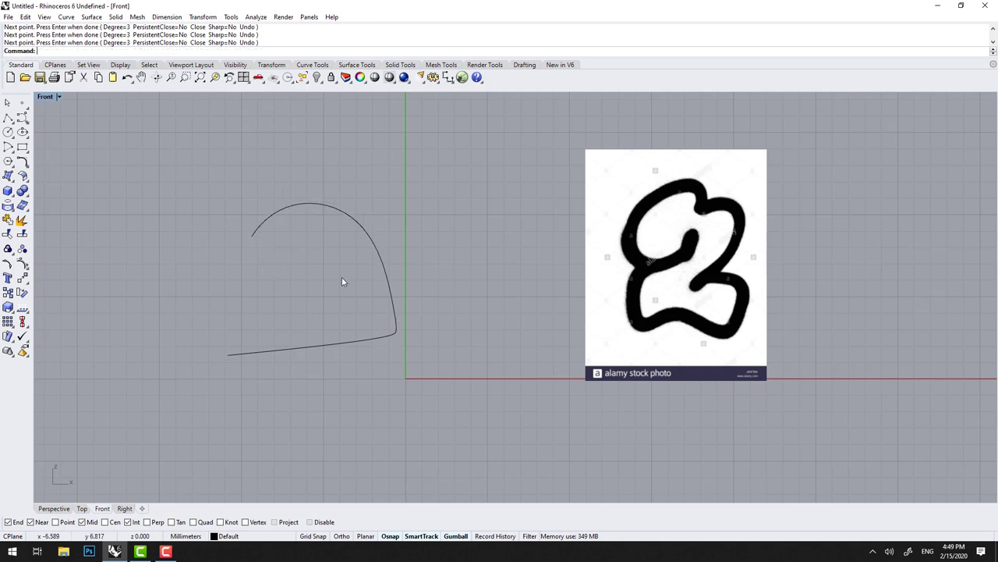
click(311, 349)
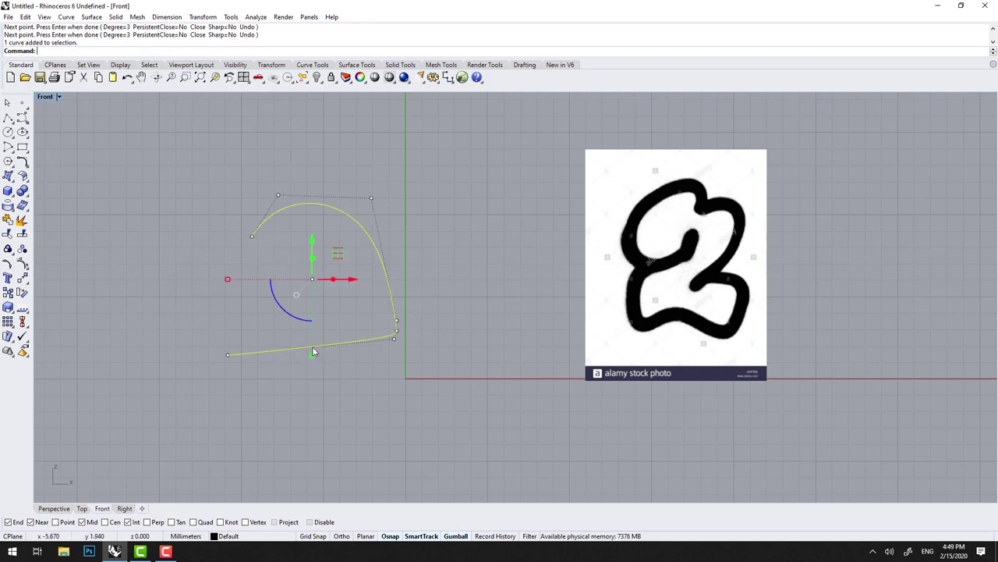
key(Delete)
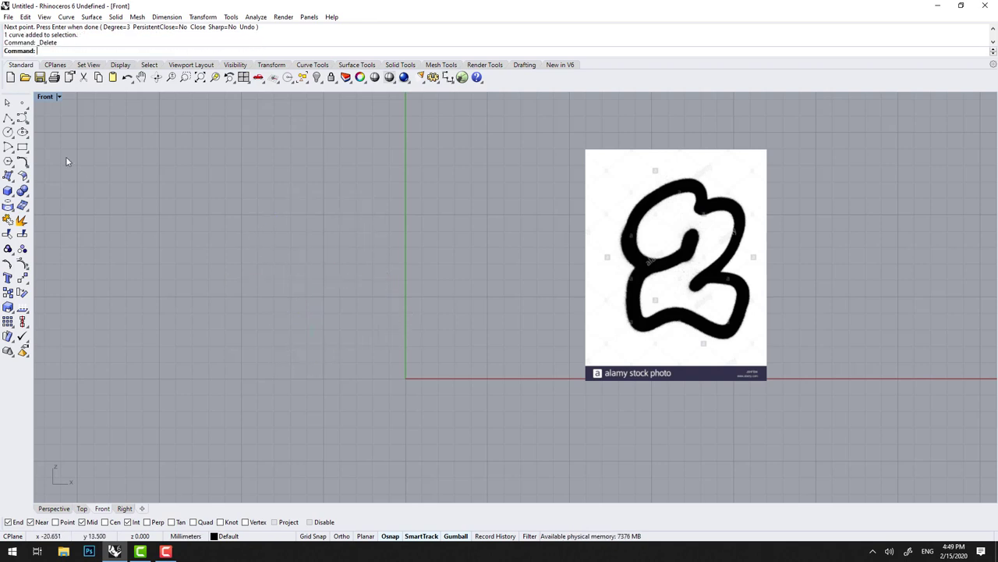
click(22, 117)
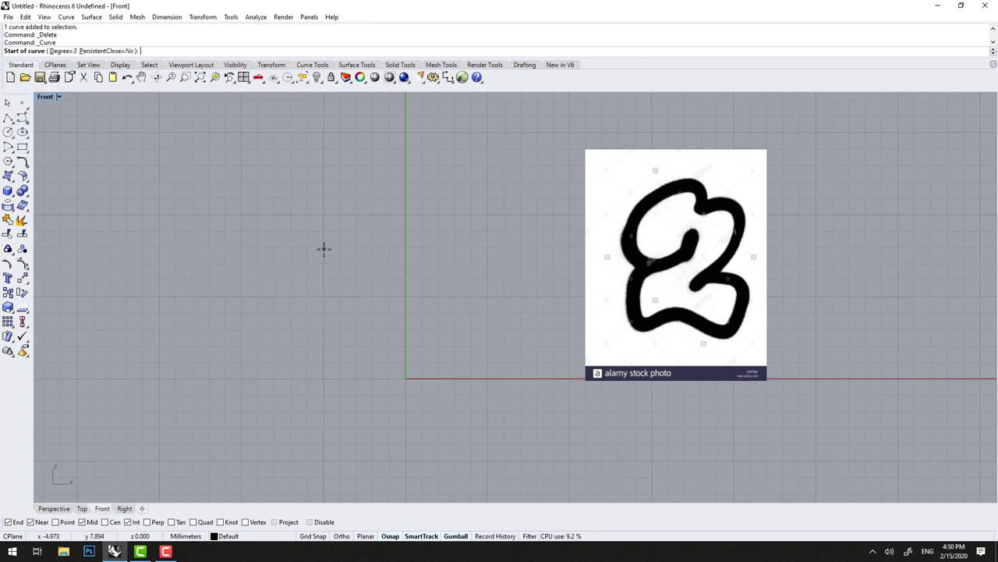
Step: Trace the lower part of the 2: its base, lower-left corner, left side and inner turn
click(324, 327)
click(355, 312)
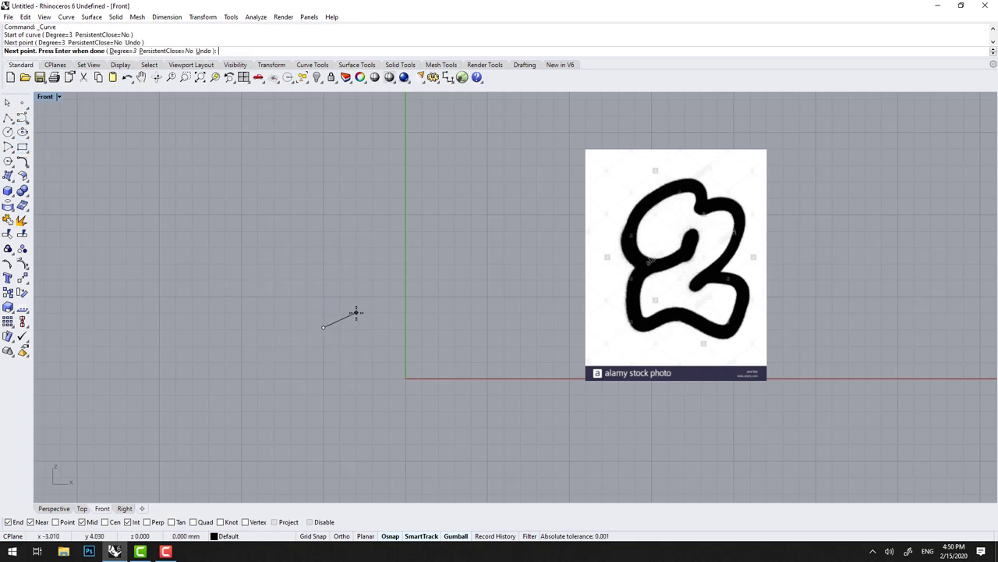
click(419, 277)
click(442, 330)
click(427, 382)
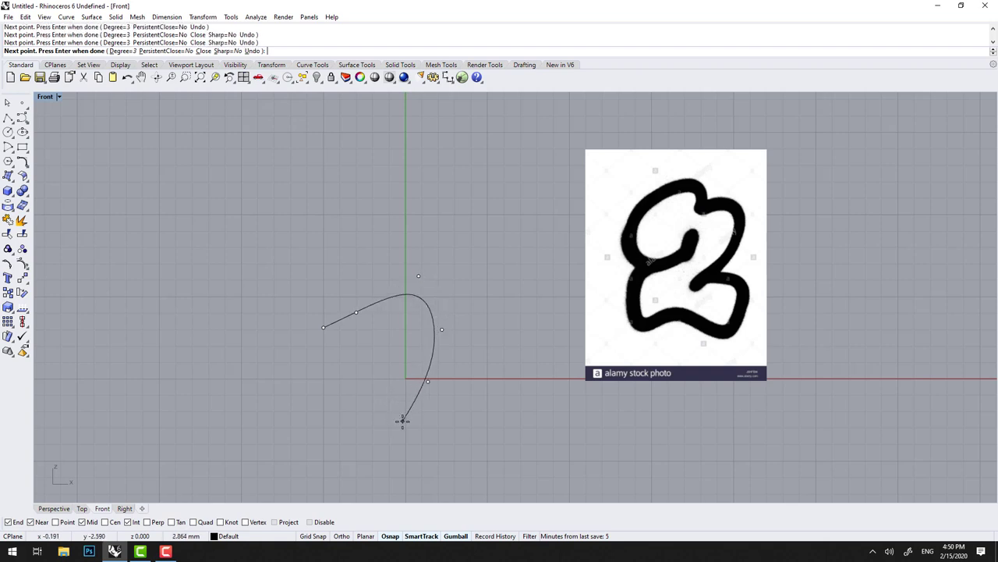
click(418, 423)
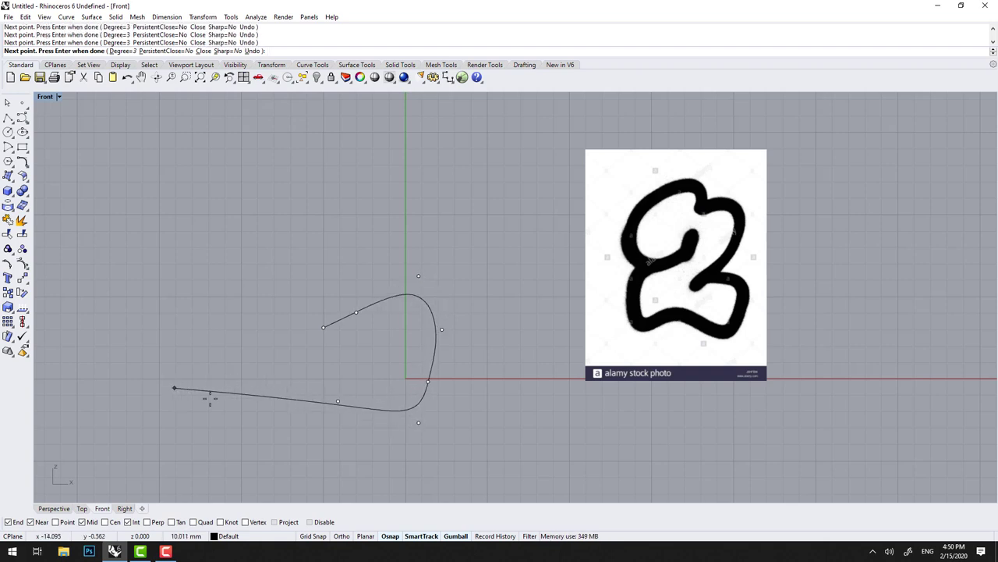
click(246, 379)
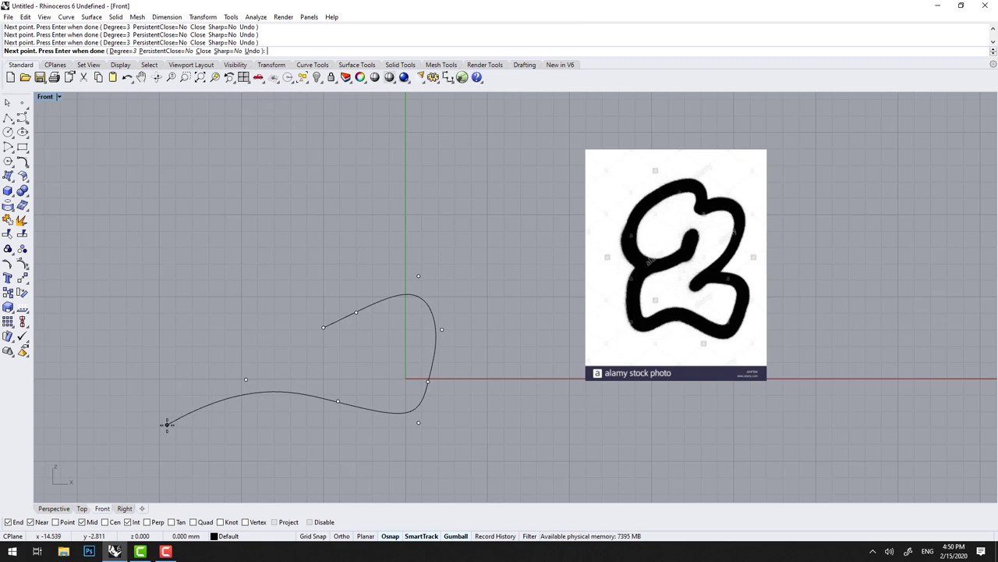
click(166, 424)
click(166, 352)
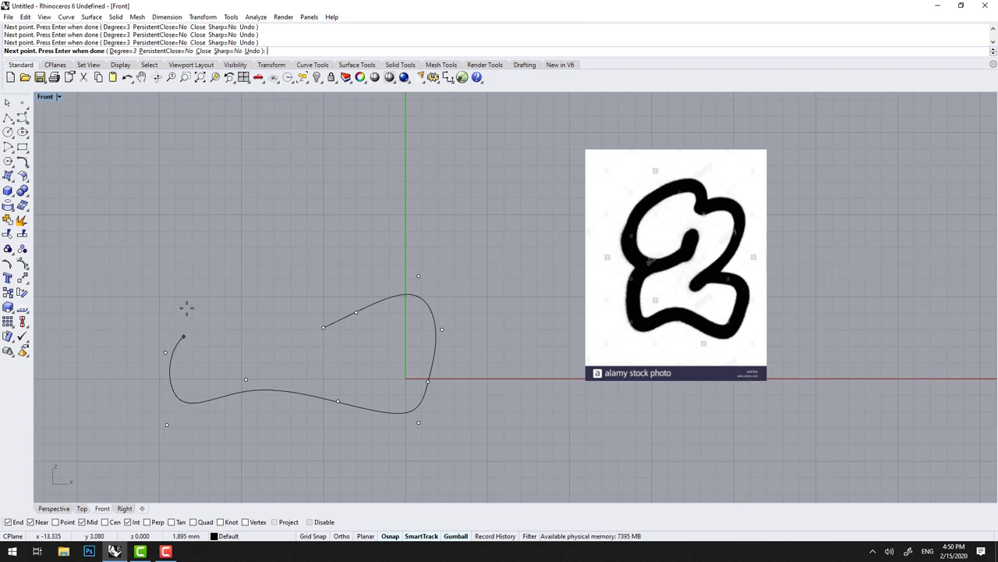
click(208, 249)
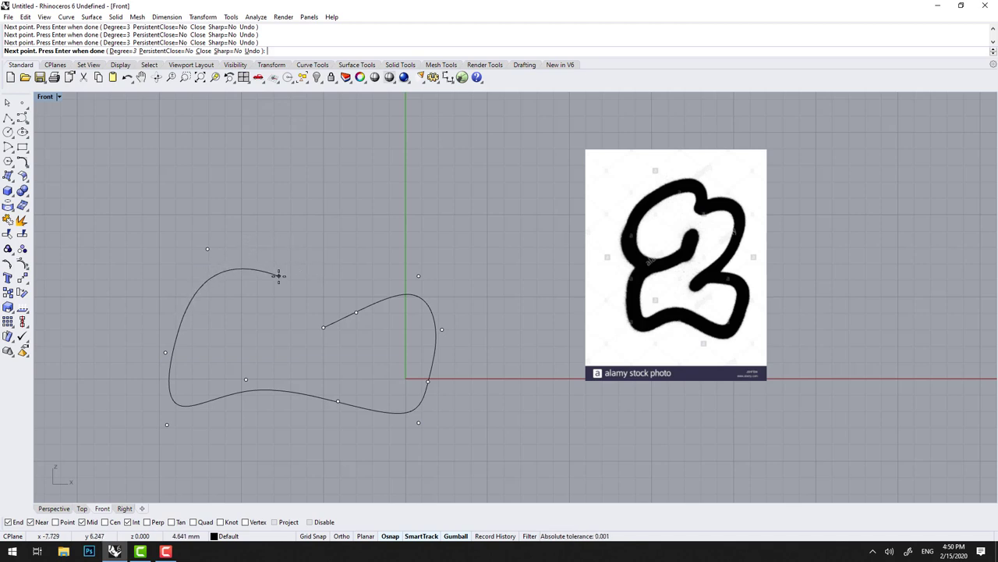
click(278, 275)
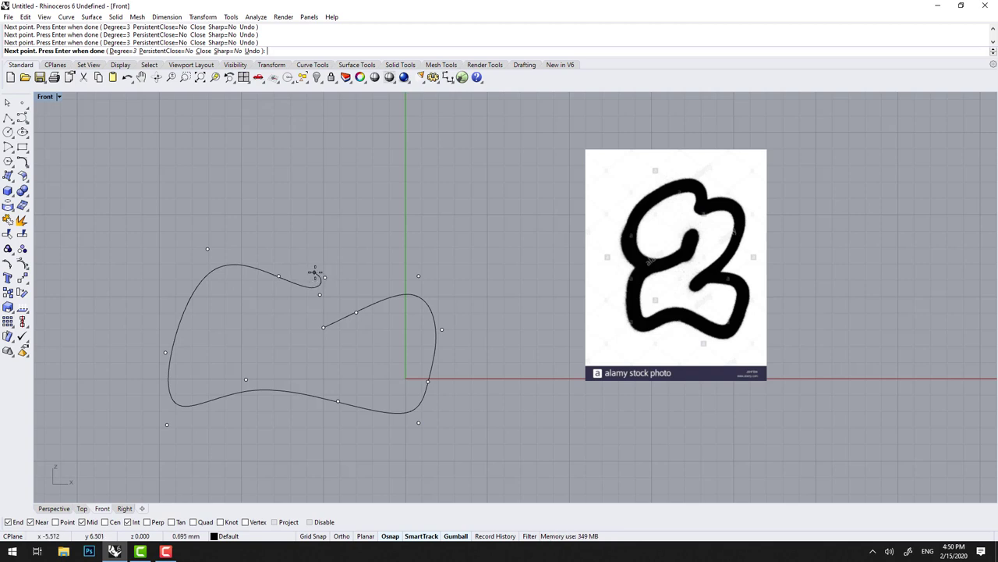
click(245, 249)
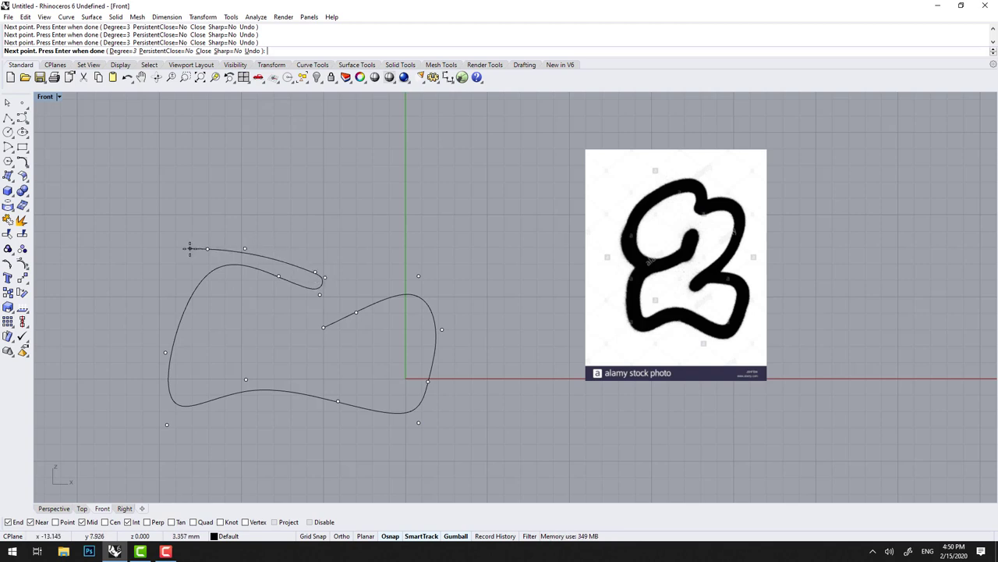
Step: Continue the outline over the top and down the right side, closing it at the start
click(180, 181)
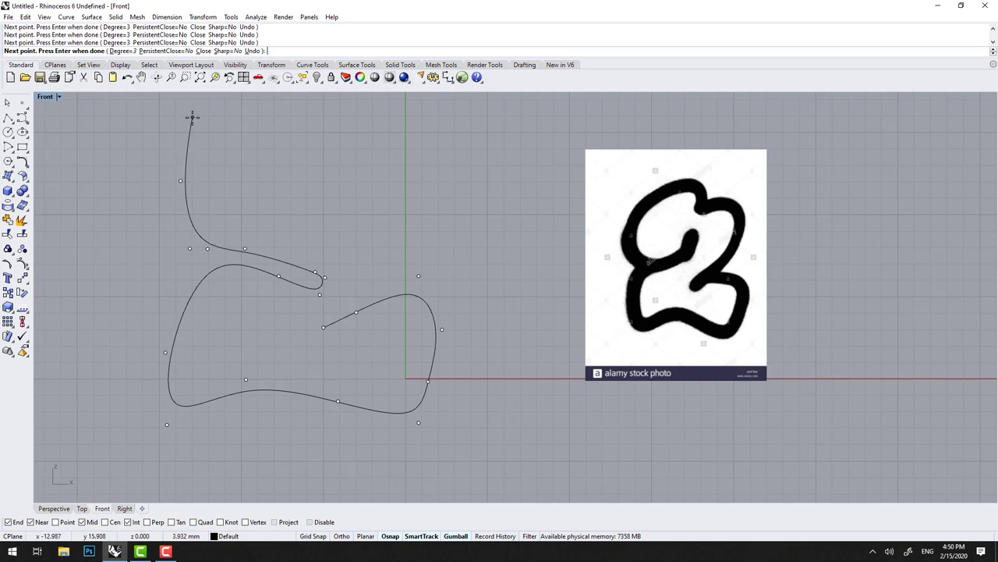
click(192, 117)
right_drag(225, 109, 225, 172)
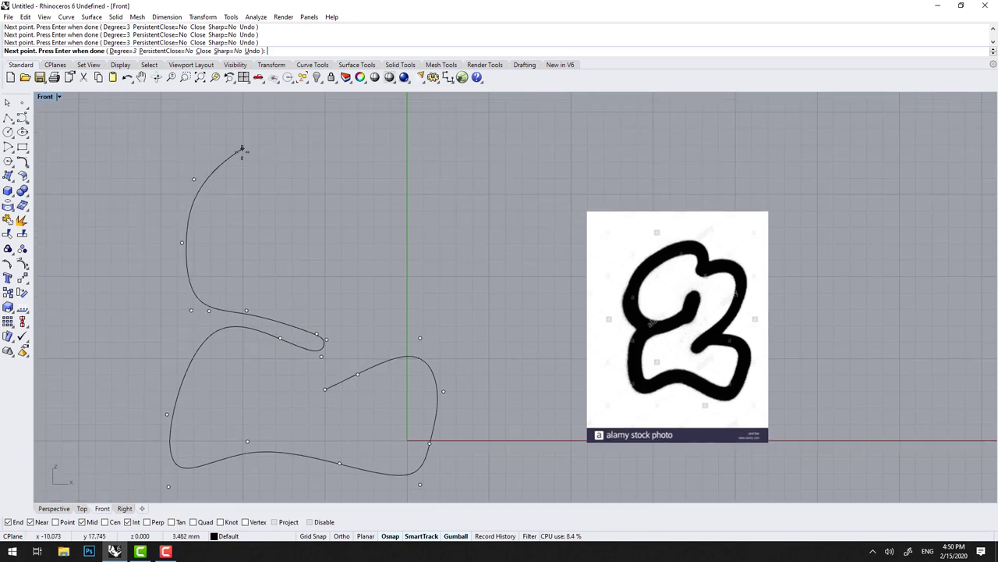
click(242, 158)
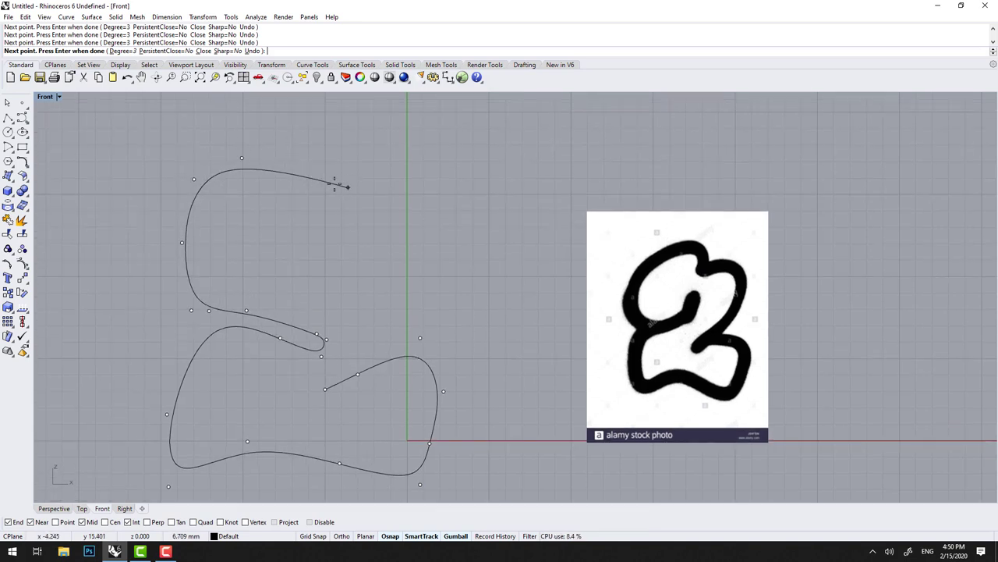
click(309, 153)
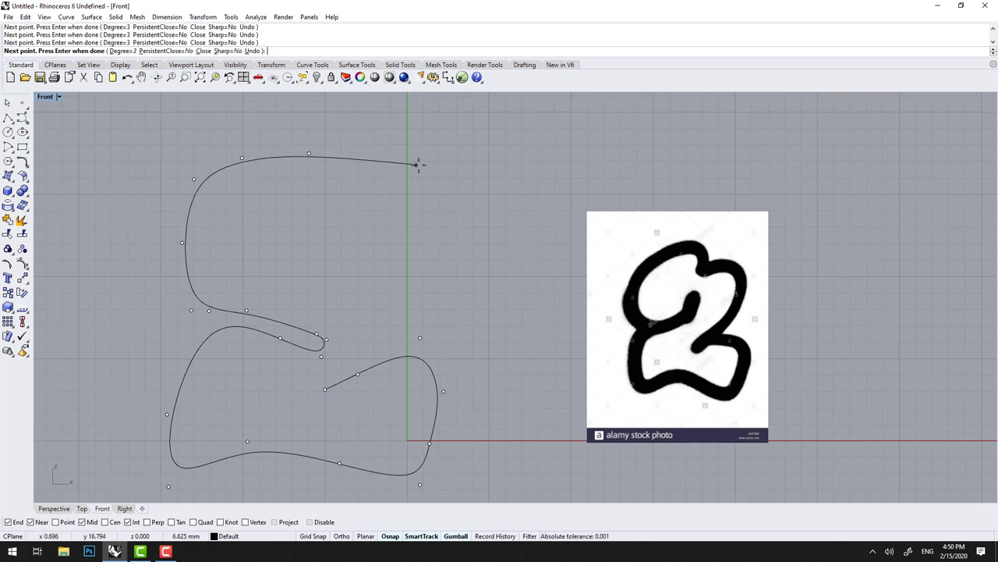
click(418, 165)
click(433, 271)
click(422, 310)
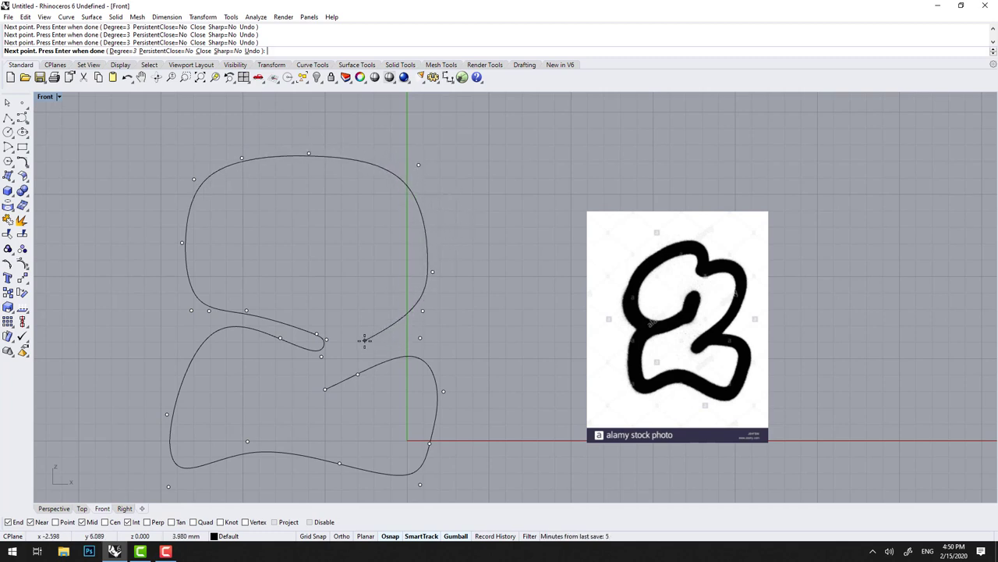
click(365, 340)
click(304, 373)
click(312, 386)
key(Return)
Step: Delete the reference picture and move the 2 outline onto the origin, zooming to fit it
click(658, 370)
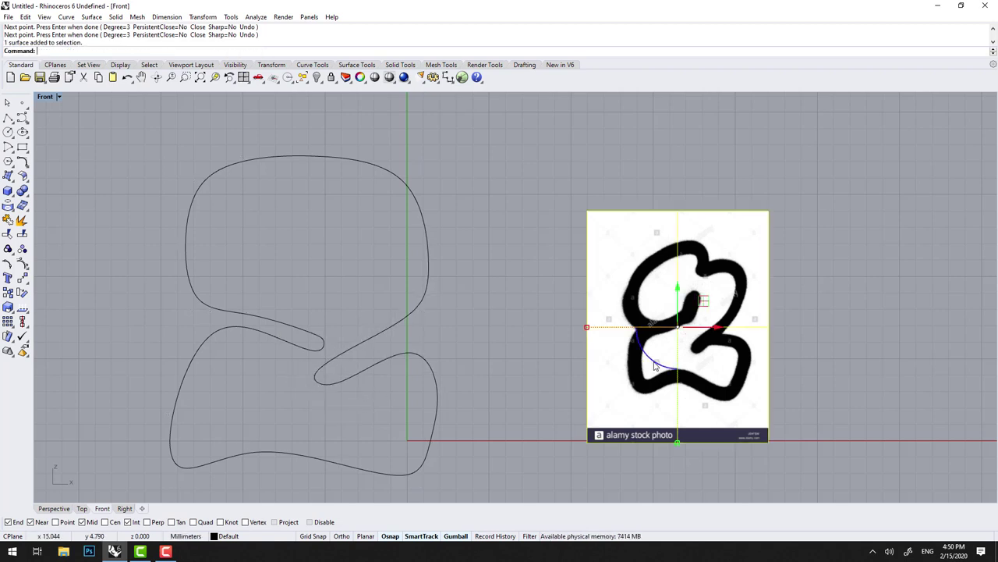
key(Delete)
click(416, 318)
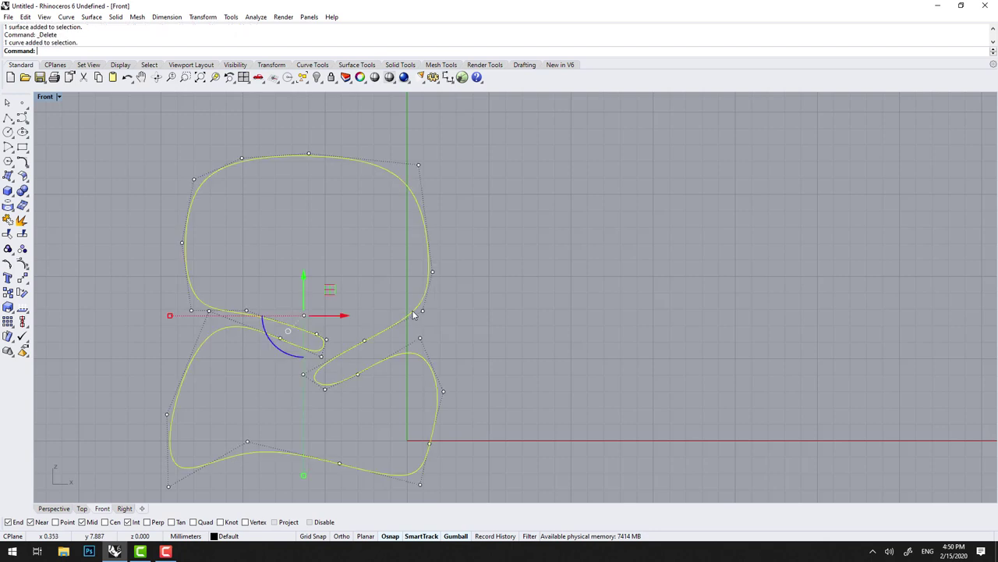
drag(330, 288, 434, 376)
key(ctrl+shift+e)
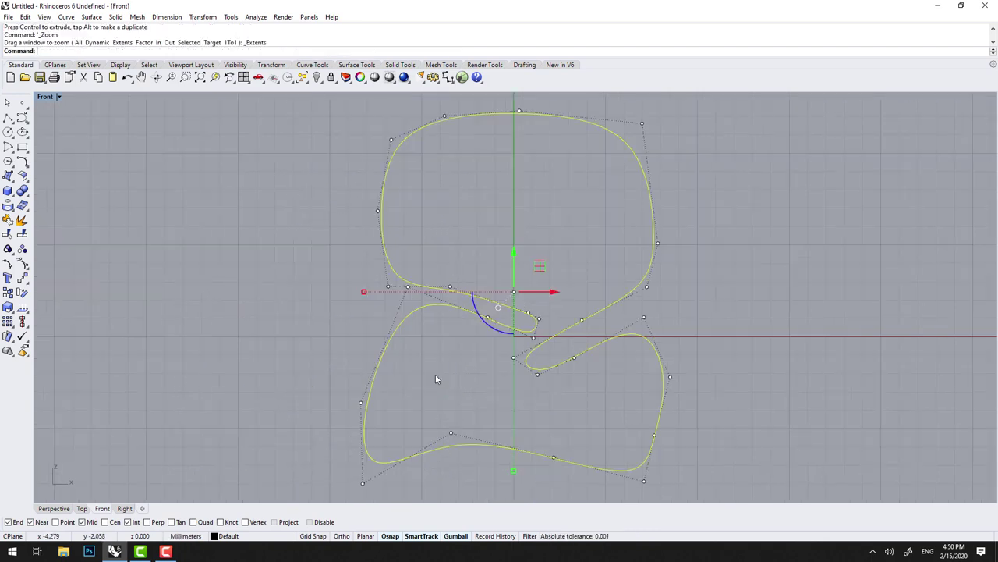
scroll(431, 346, down, 3)
key(ctrl+shift+e)
scroll(436, 360, down, 5)
text(ZE)
key(Return)
scroll(572, 354, down, 2)
scroll(581, 354, up, 2)
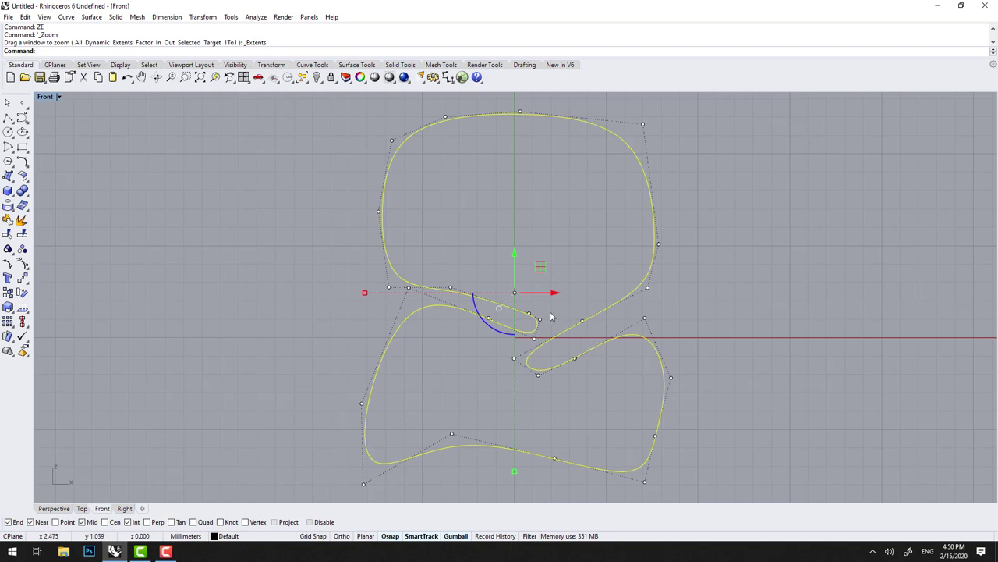
scroll(527, 290, down, 3)
scroll(524, 287, up, 3)
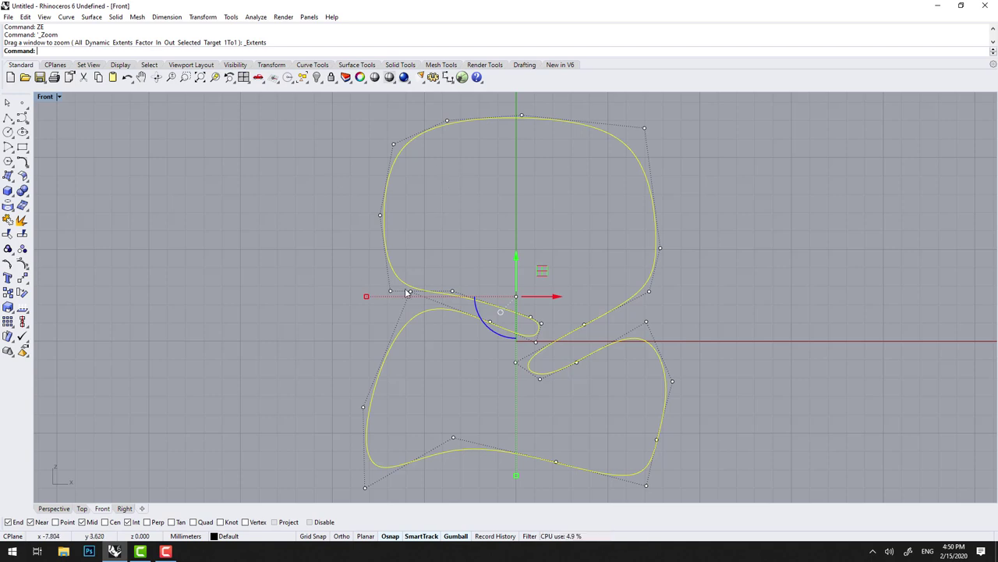
key(Escape)
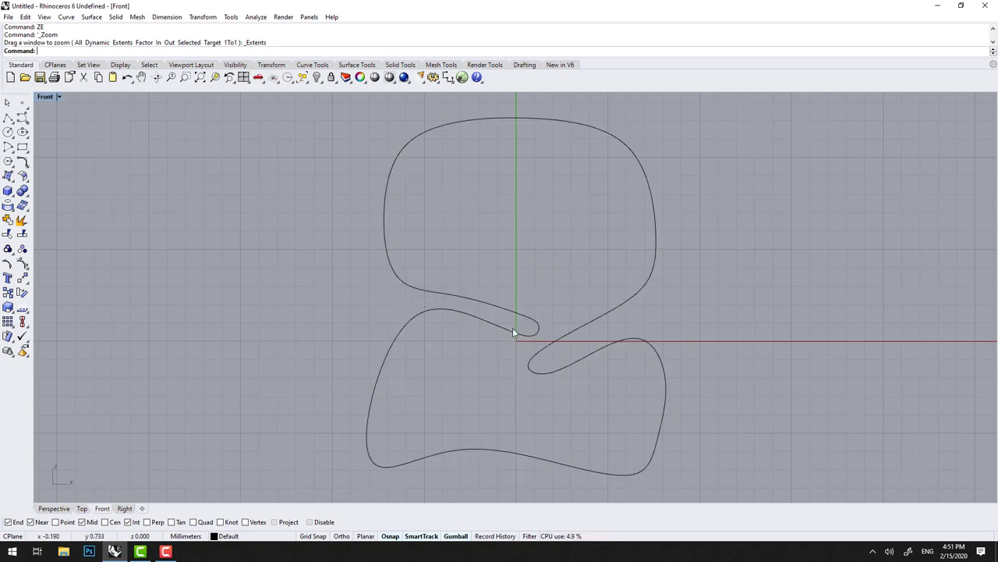
Step: Drag outline control points to reshape the lower-left arch and middle loop of the 2
click(465, 313)
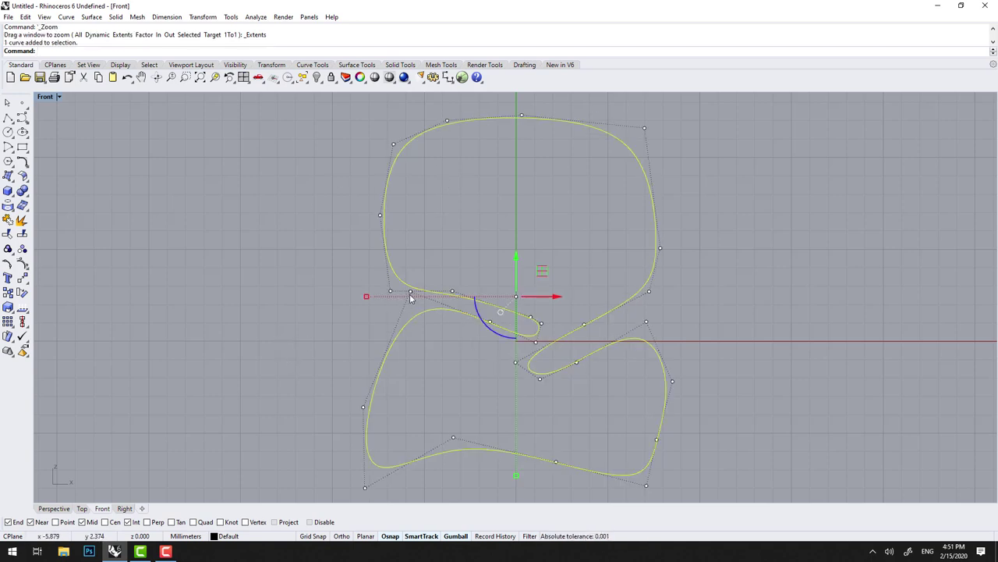
click(412, 293)
drag(436, 265, 408, 289)
click(328, 272)
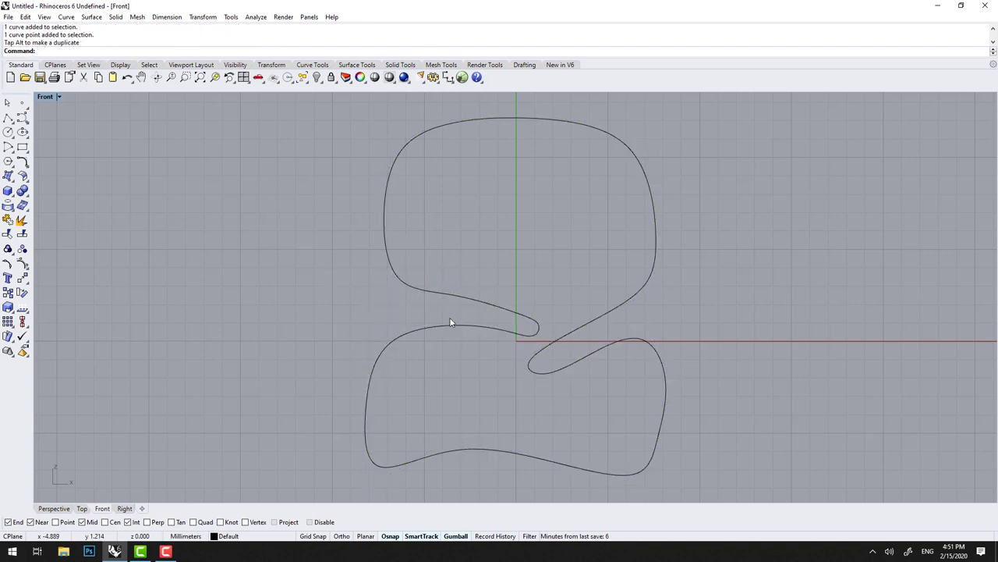
click(525, 335)
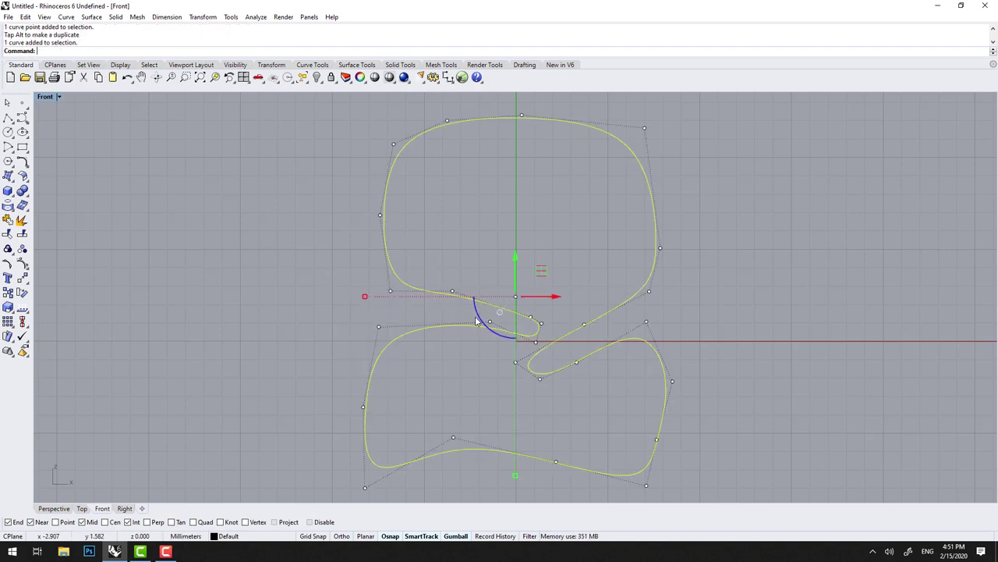
drag(488, 323, 437, 315)
click(486, 205)
scroll(486, 205, up, 2)
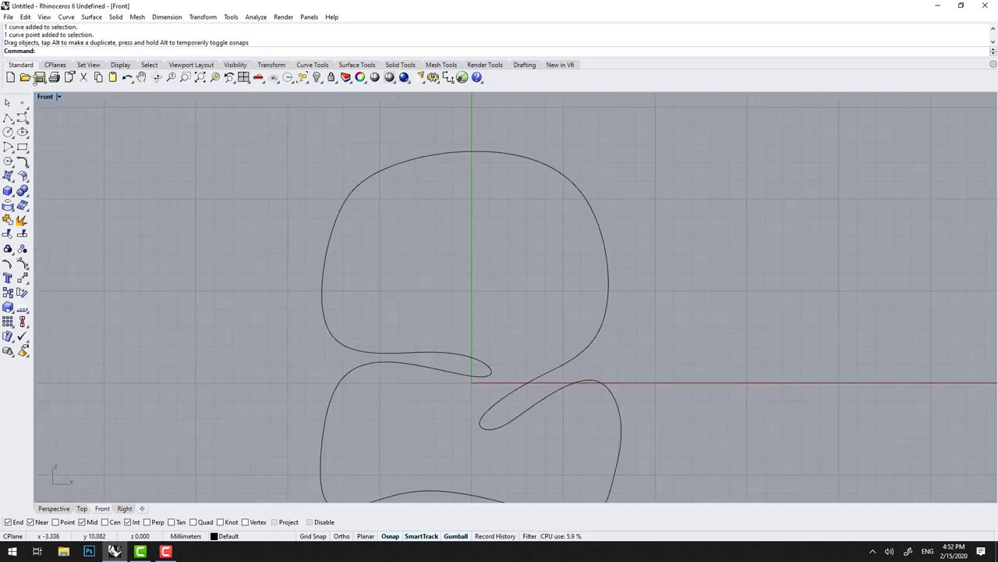
Step: Draw a closed inner loop curve inside the upper bowl of the 2
click(22, 117)
click(375, 199)
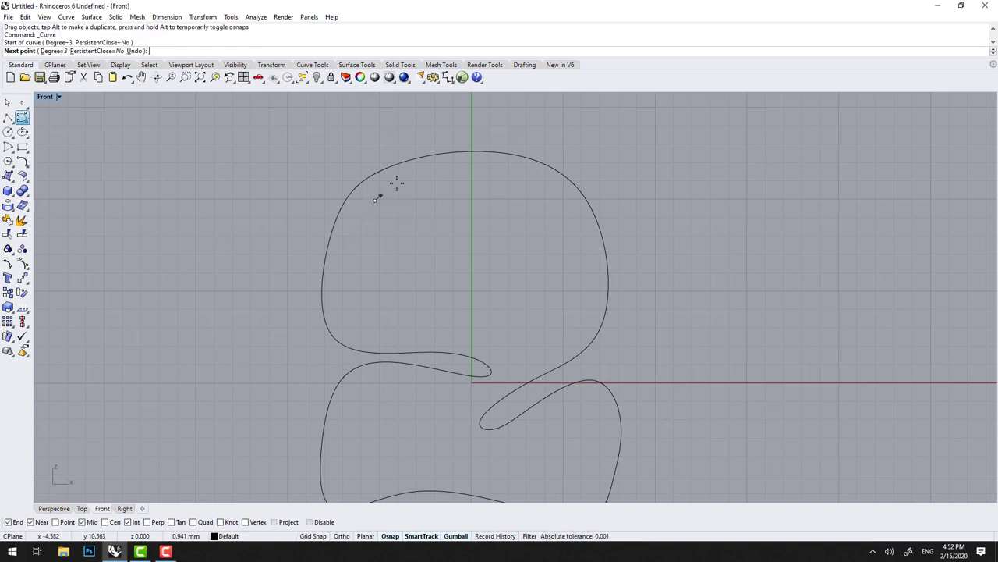
click(407, 182)
click(465, 171)
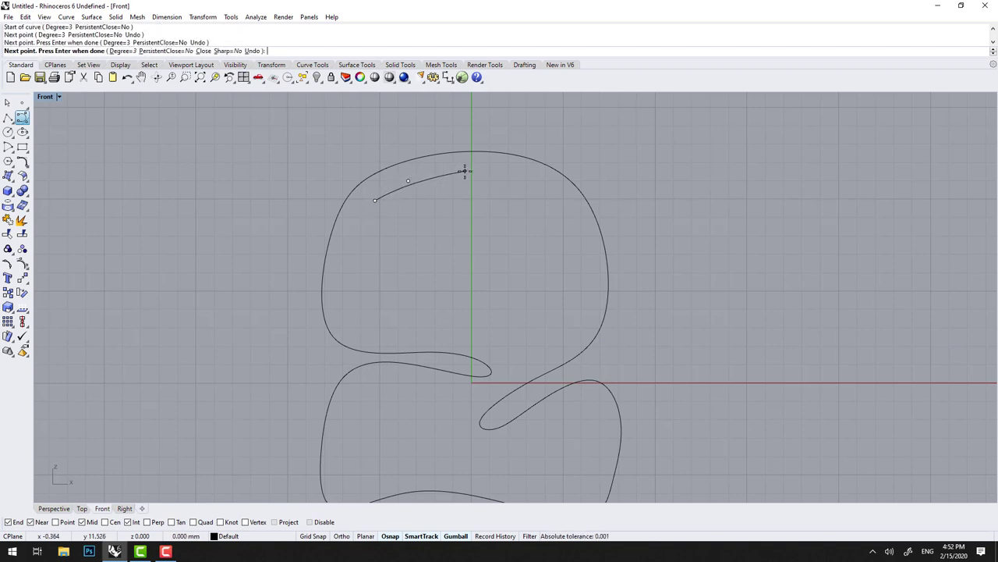
click(515, 172)
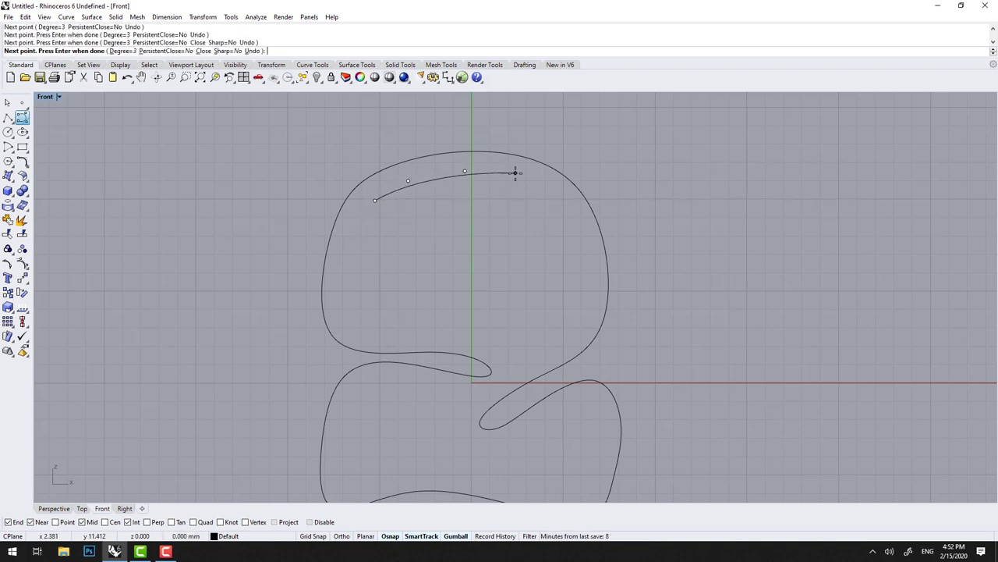
click(565, 203)
click(578, 231)
click(559, 244)
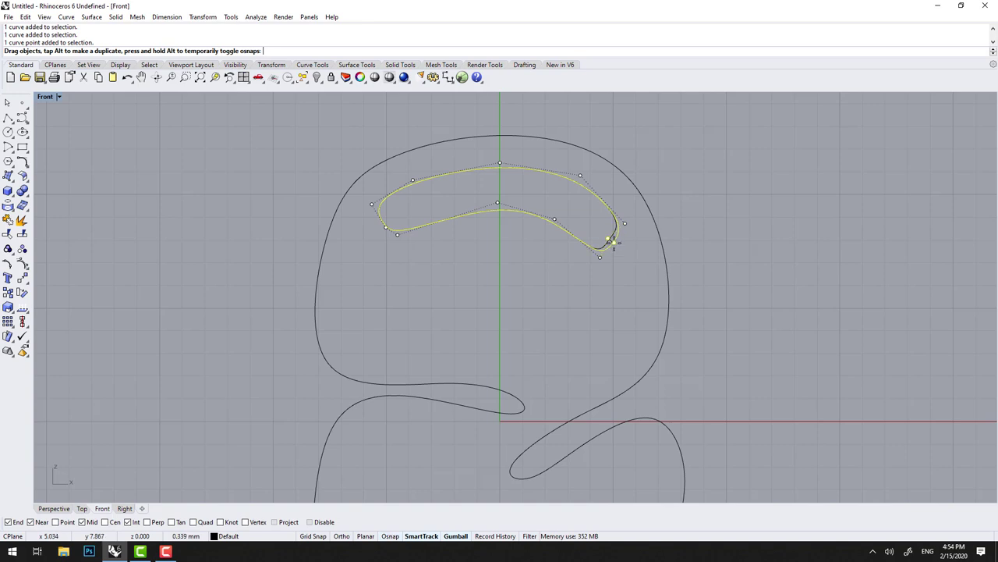
Step: Drag the inner loop's control points to refine its shape
drag(613, 239, 614, 240)
scroll(463, 164, down, 3)
drag(445, 139, 447, 159)
click(372, 135)
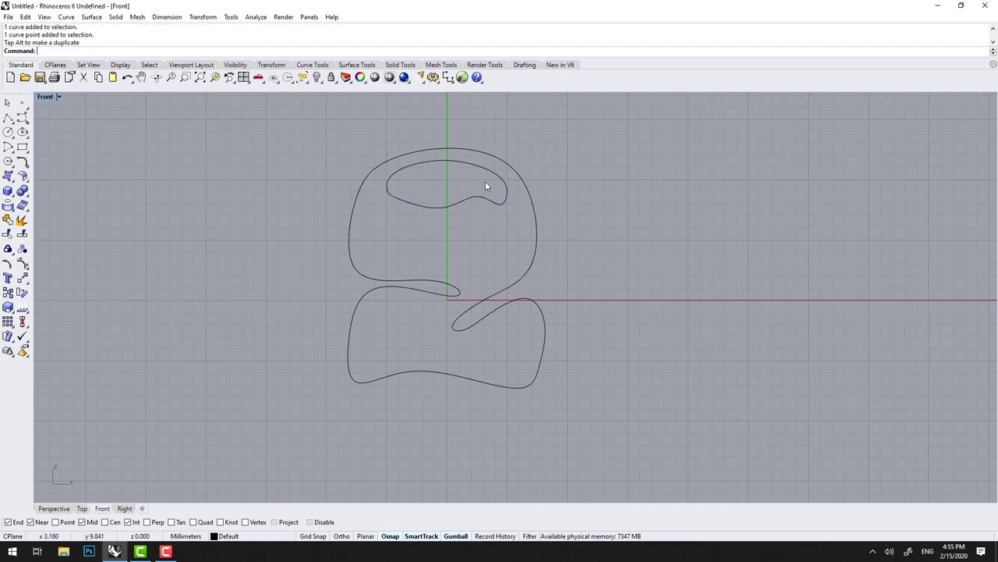
scroll(609, 330, up, 3)
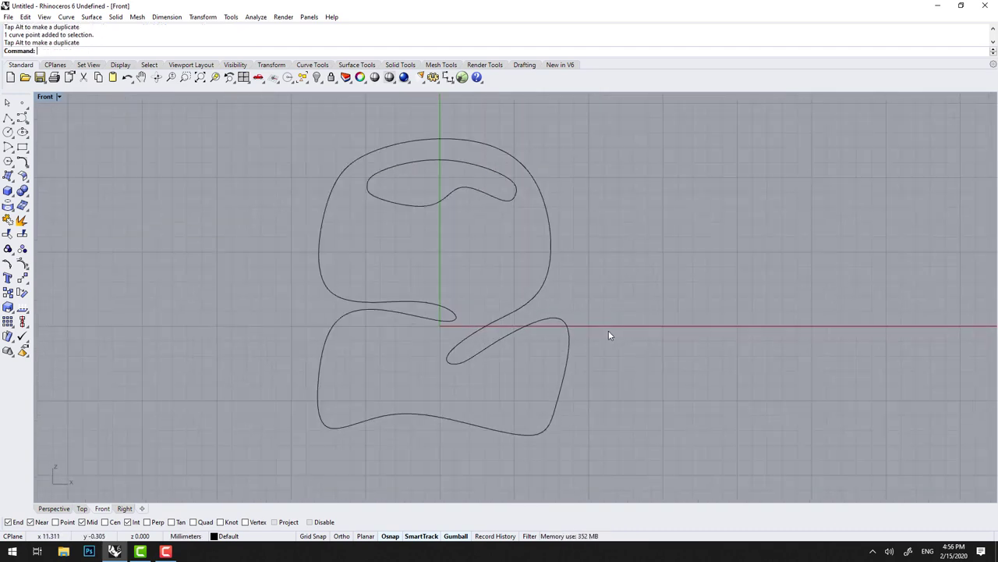
Step: Select both numeral curves and maximize the Perspective viewport
drag(223, 117, 613, 445)
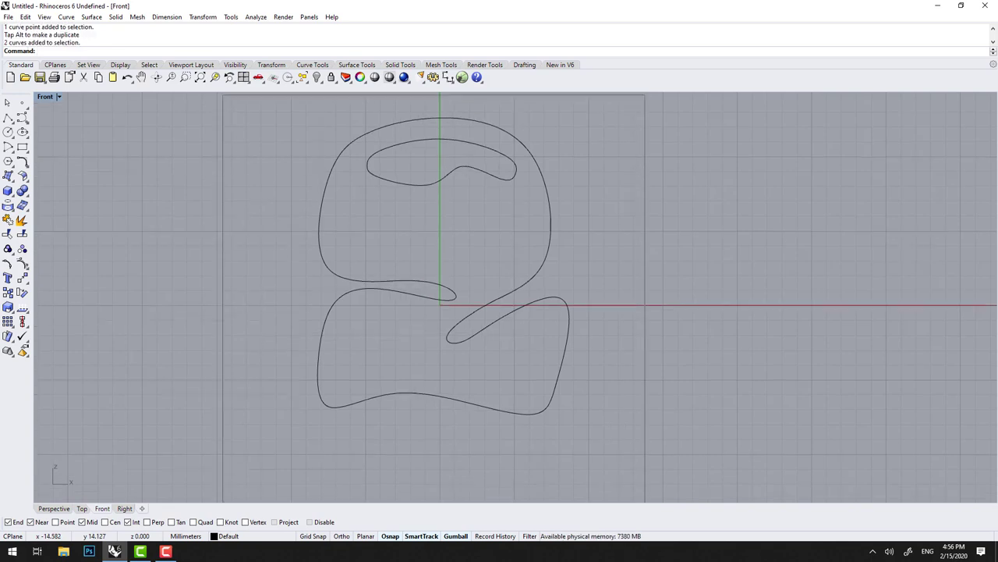
double_click(44, 98)
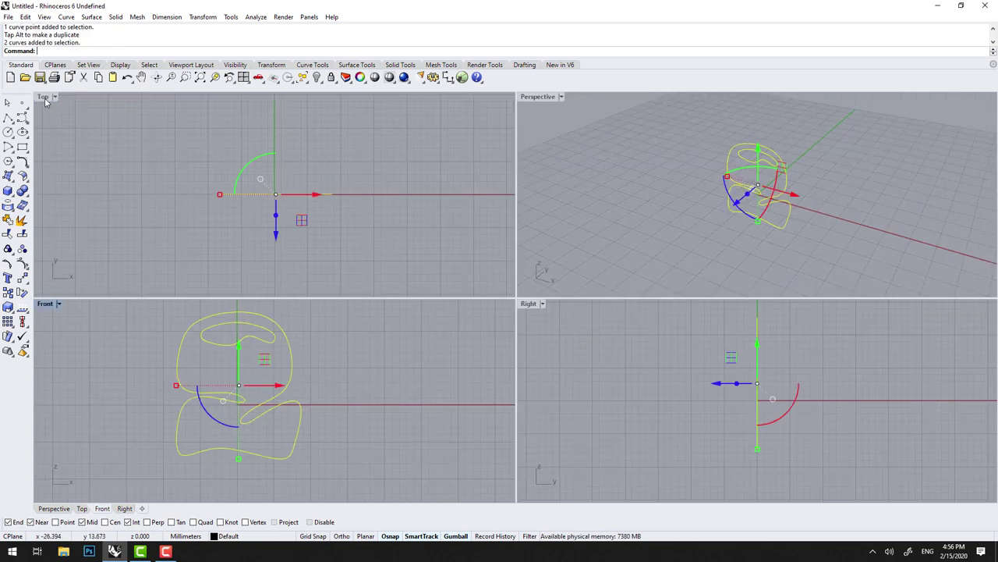
double_click(532, 97)
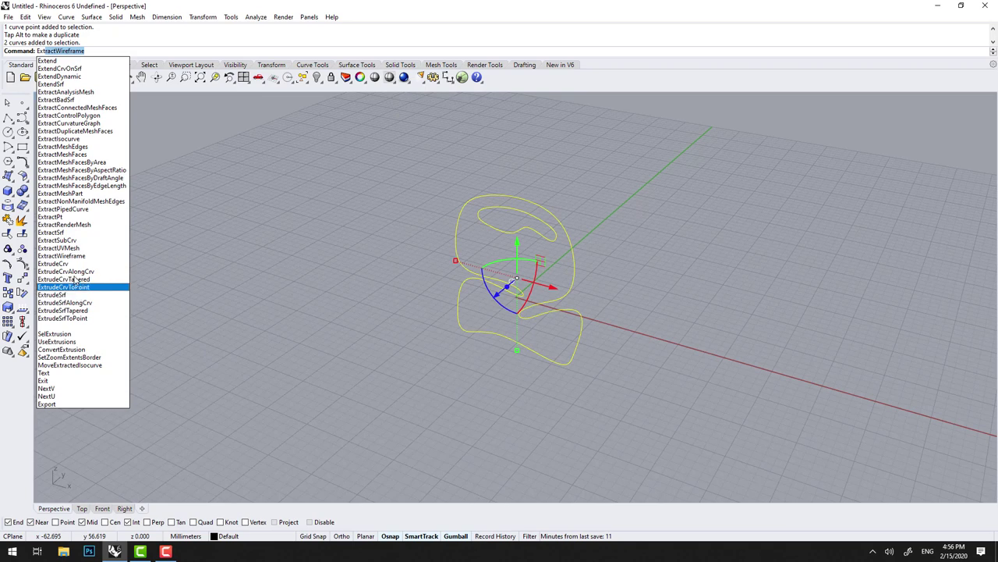
Step: Extrude both curves to both sides into a solid numeral with a hole
click(71, 263)
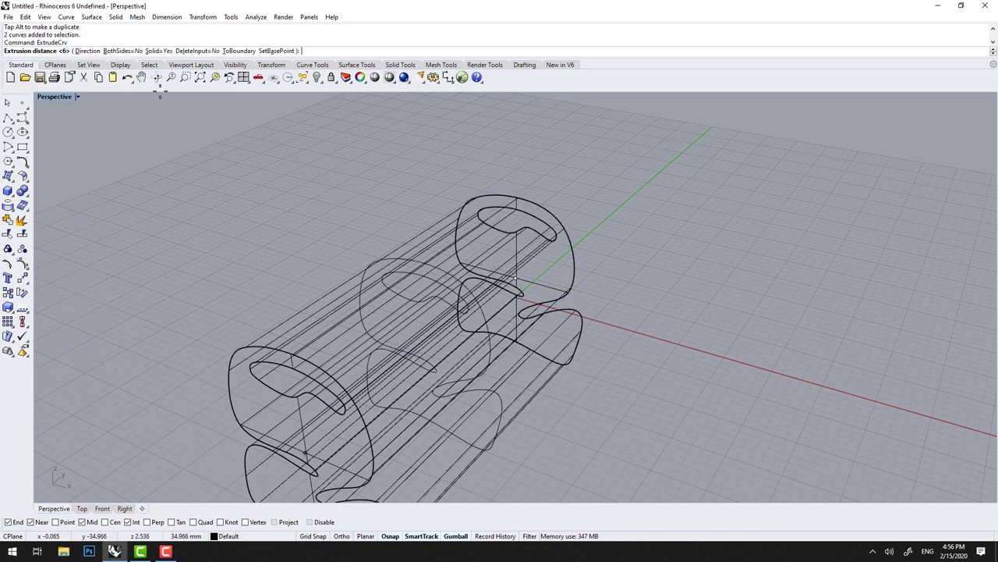
click(117, 50)
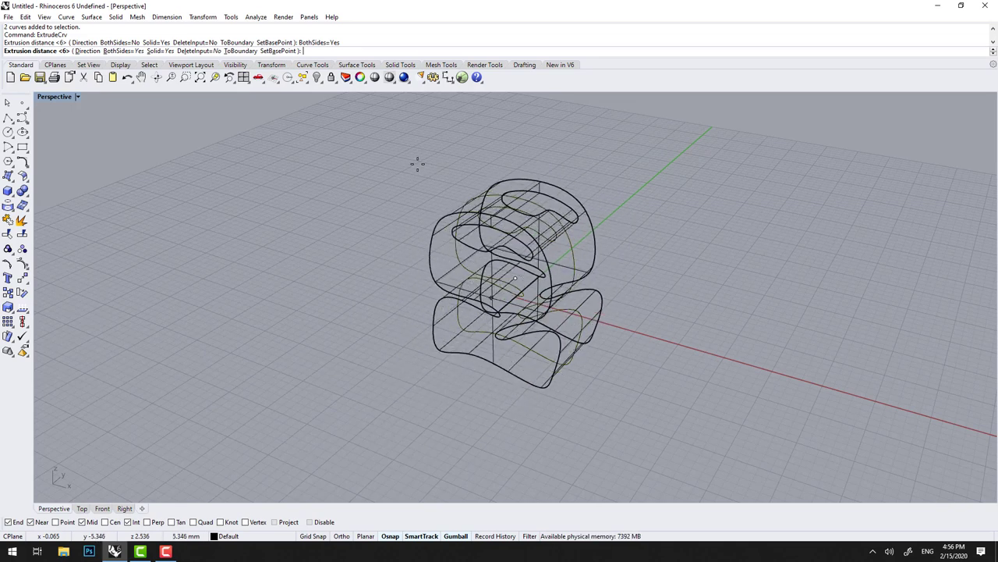
right_drag(403, 156, 500, 160)
right_click(500, 162)
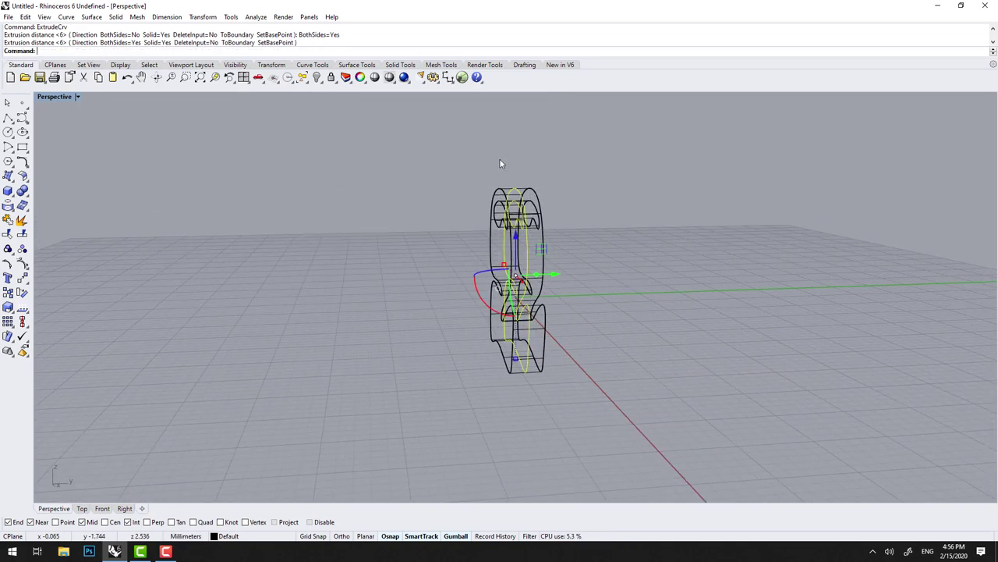
click(414, 179)
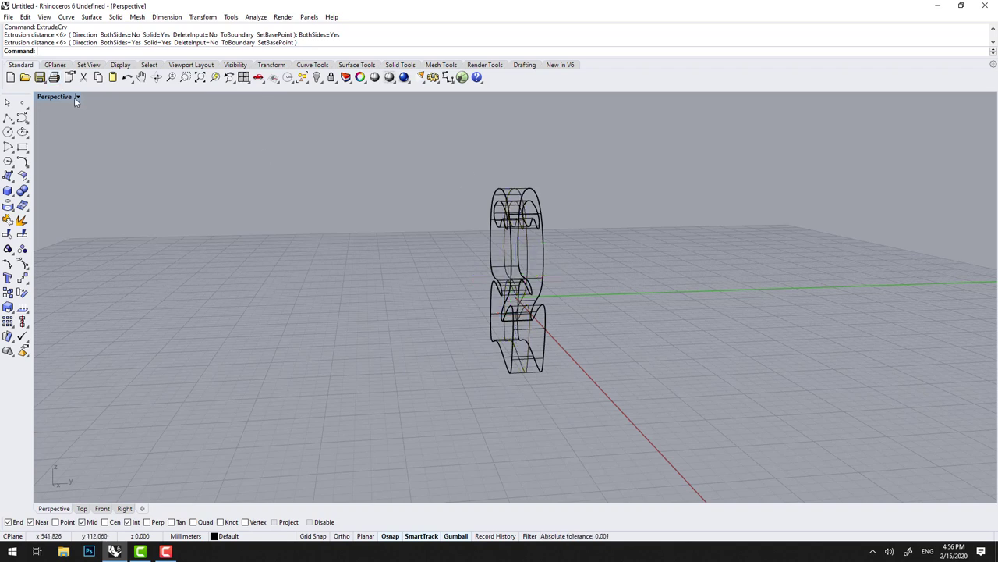
click(77, 96)
Step: Switch the Perspective view to Shaded and orbit around the extruded 2
click(76, 134)
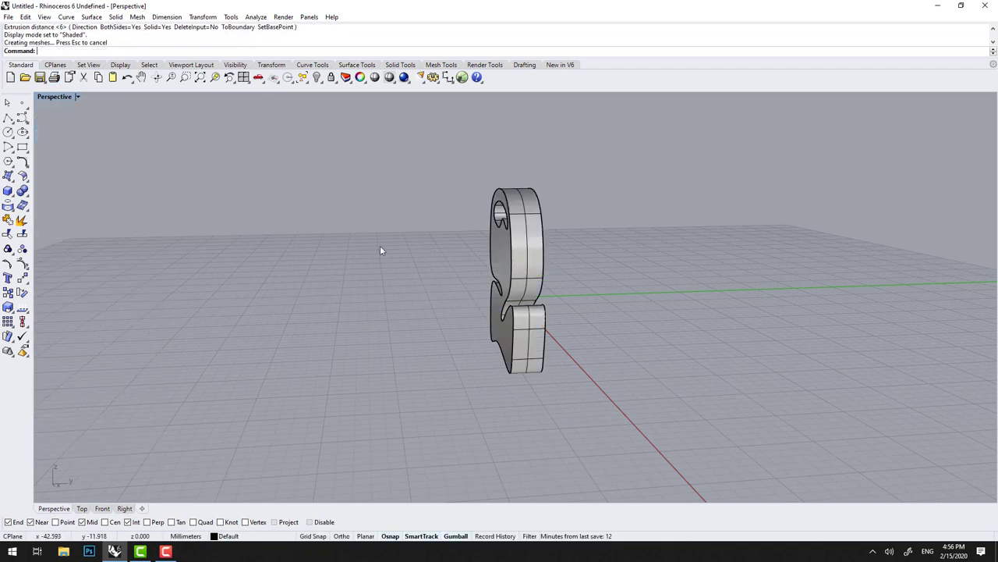
key(ctrl+alt+e)
right_drag(381, 249, 544, 256)
click(545, 256)
right_drag(447, 239, 475, 241)
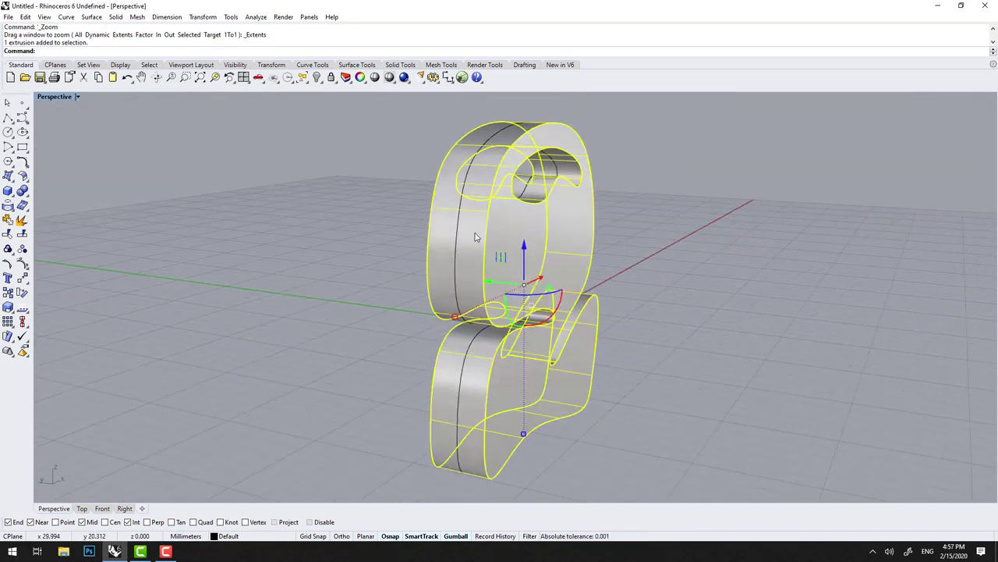
Step: Delete the stray outline and hole curves, then select the solid numeral extrusion
click(459, 235)
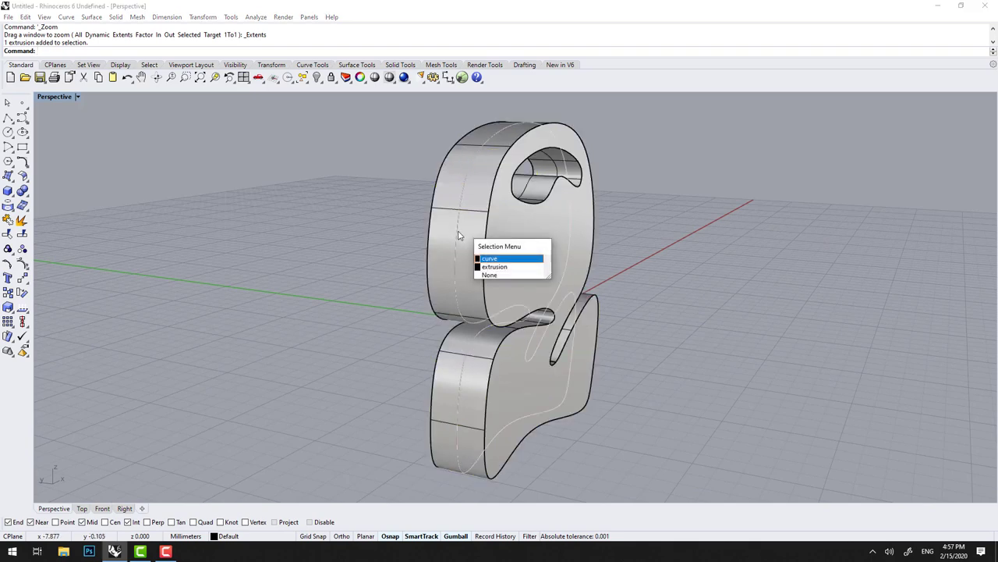
click(491, 258)
key(Delete)
click(524, 191)
key(Delete)
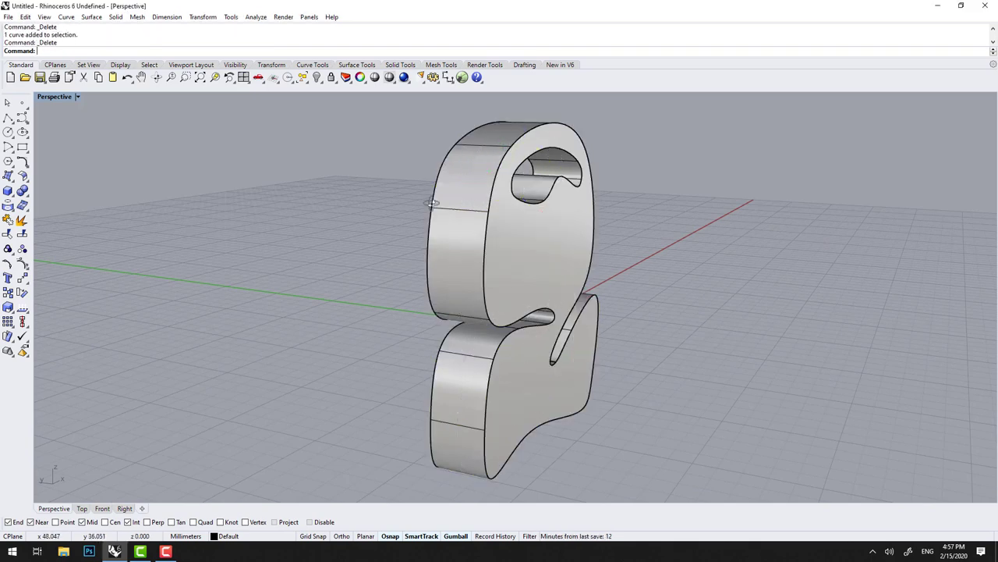
right_drag(403, 196, 489, 239)
click(488, 239)
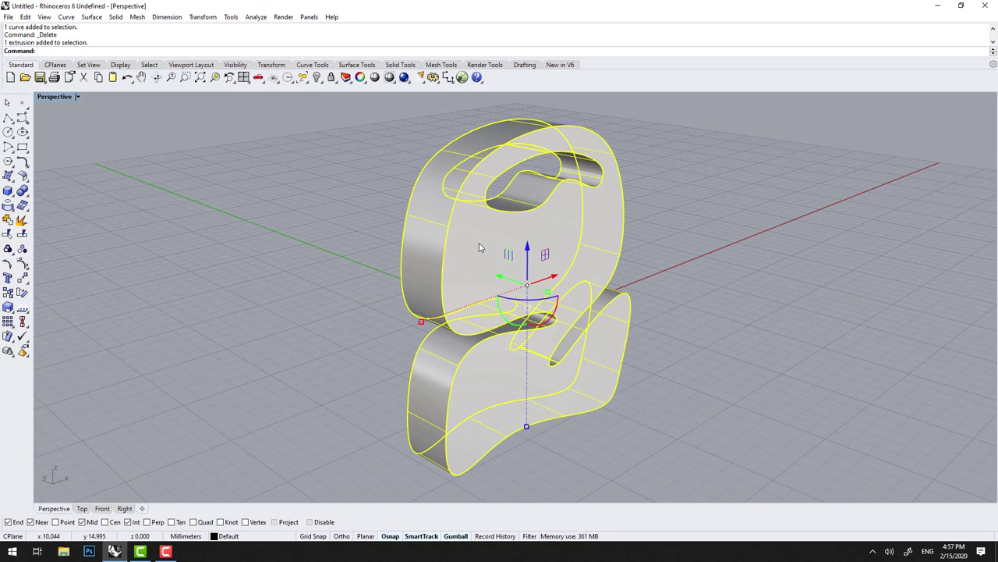
Step: Run CageEdit with a bounding-box, world-aligned 4×4×4 cage deforming the whole numeral
text(CageEdit)
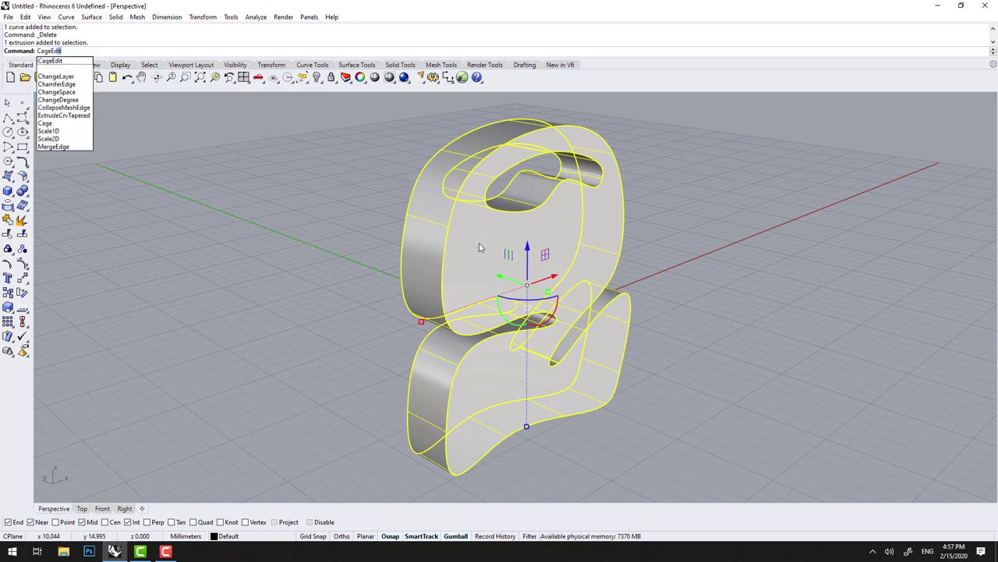
key(Return)
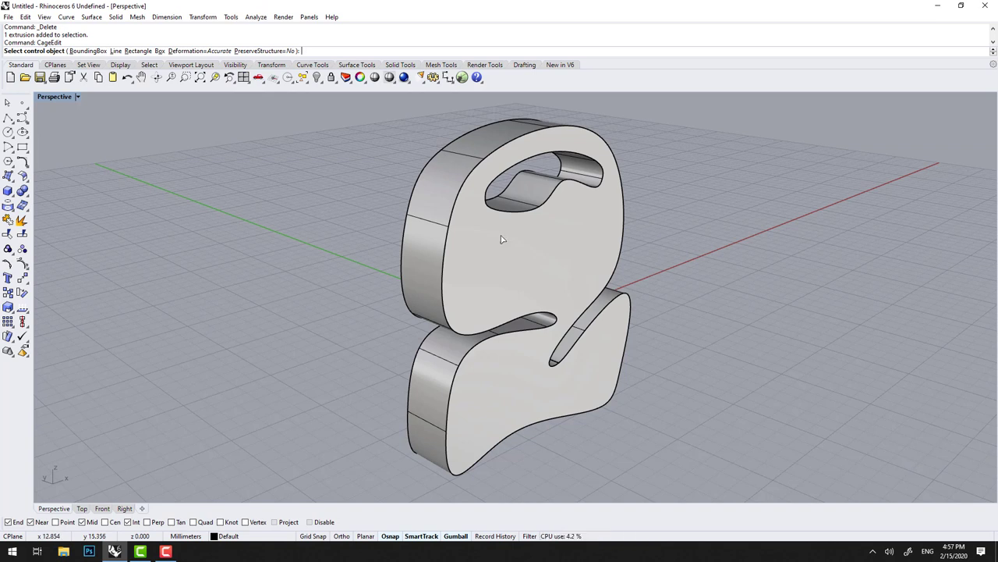
click(88, 50)
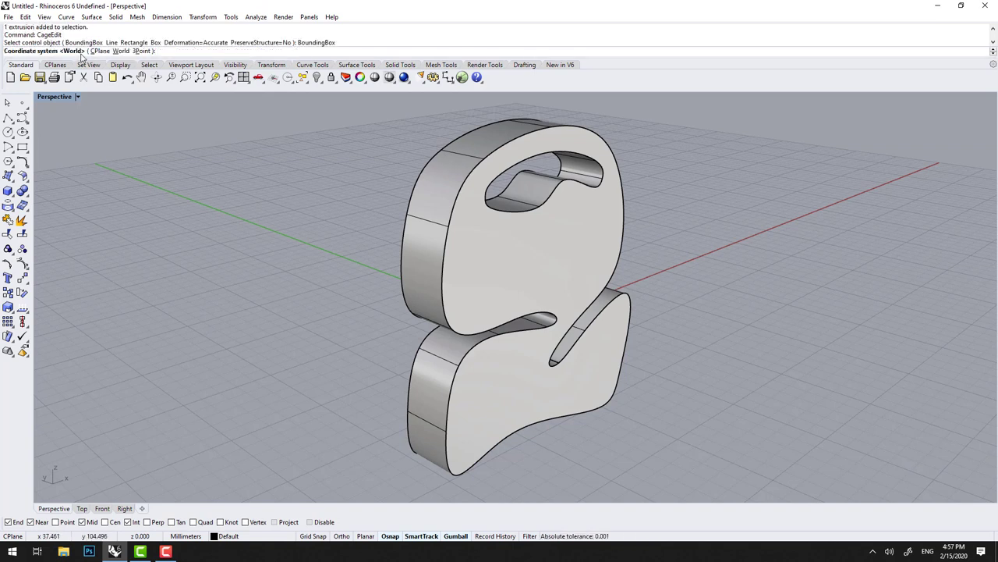
click(124, 51)
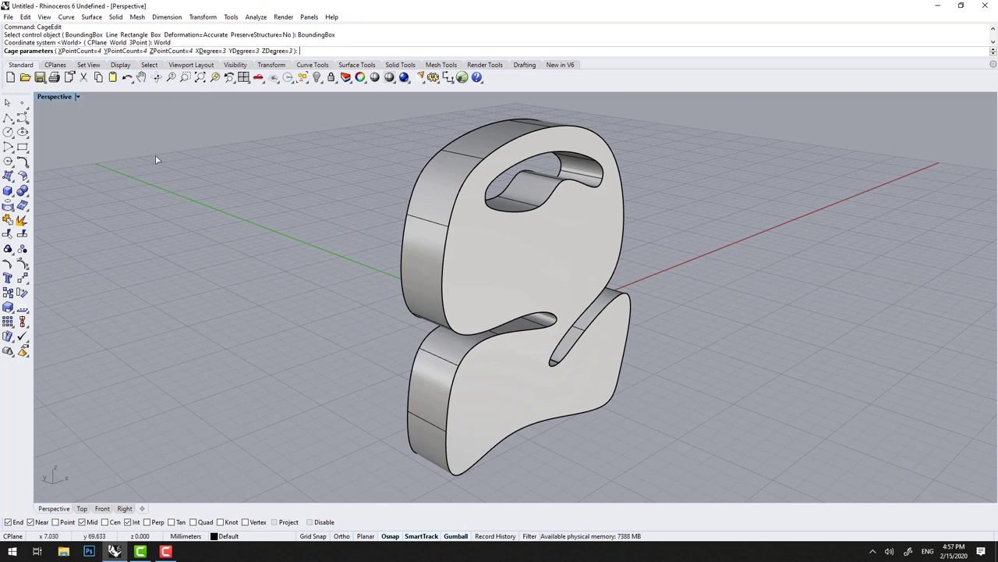
key(Return)
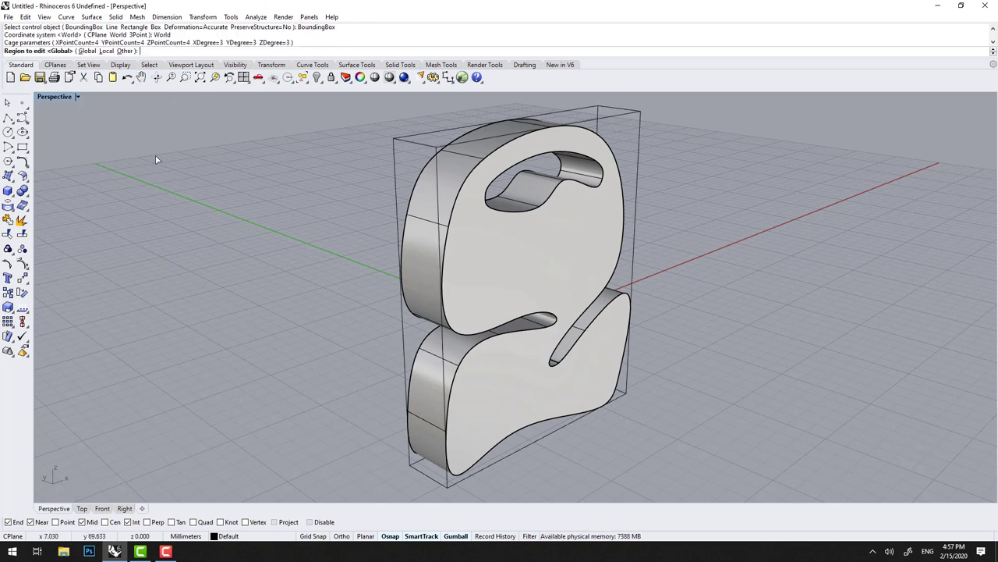
click(92, 51)
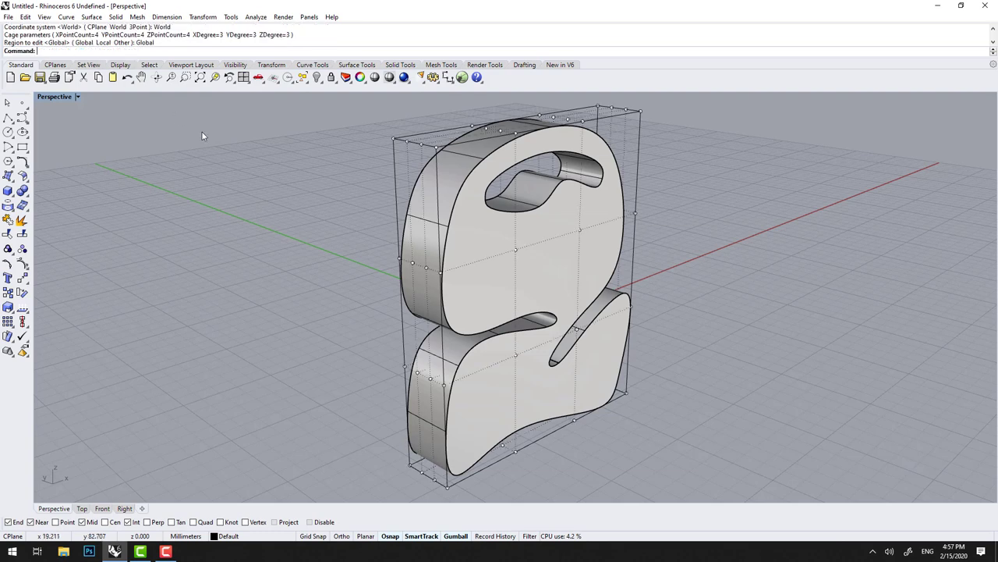
Step: From a low side view, window-select the cage's middle control points
right_drag(272, 178, 348, 159)
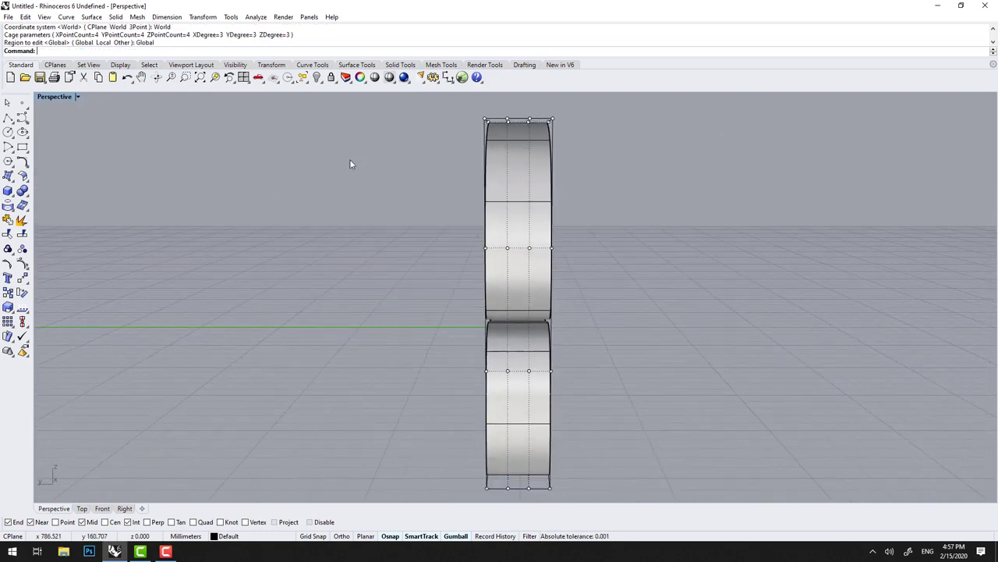
scroll(350, 163, down, 1)
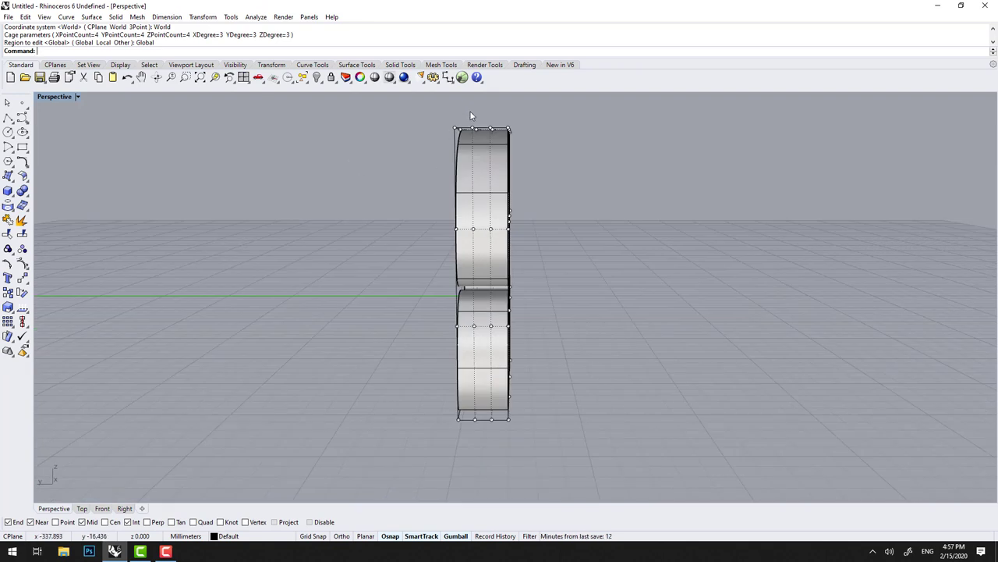
drag(470, 111, 501, 446)
right_drag(498, 445, 402, 462)
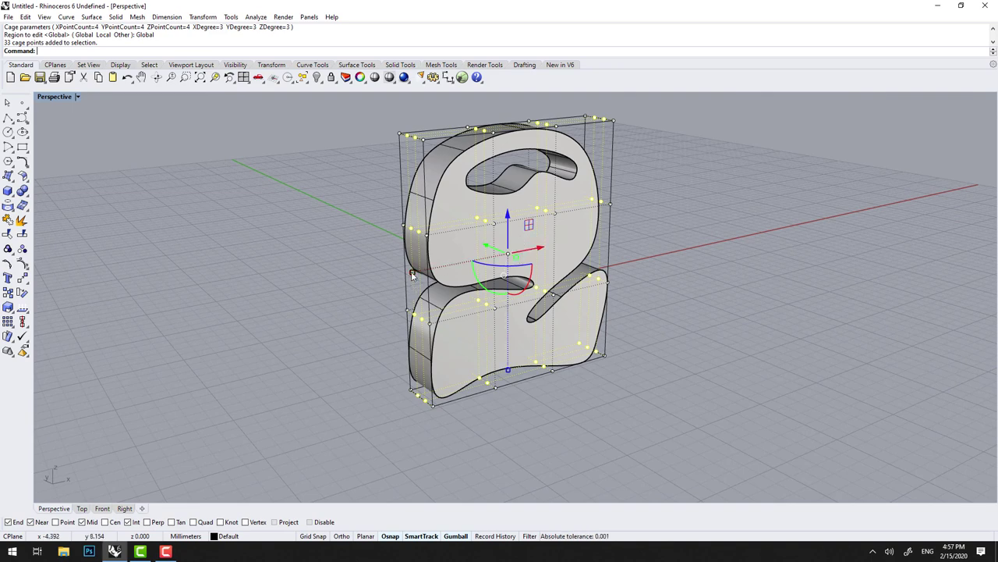
Step: Stretch the middle cage points outward, then window-select the 16 central cage points
drag(411, 274, 400, 275)
right_drag(334, 221, 233, 197)
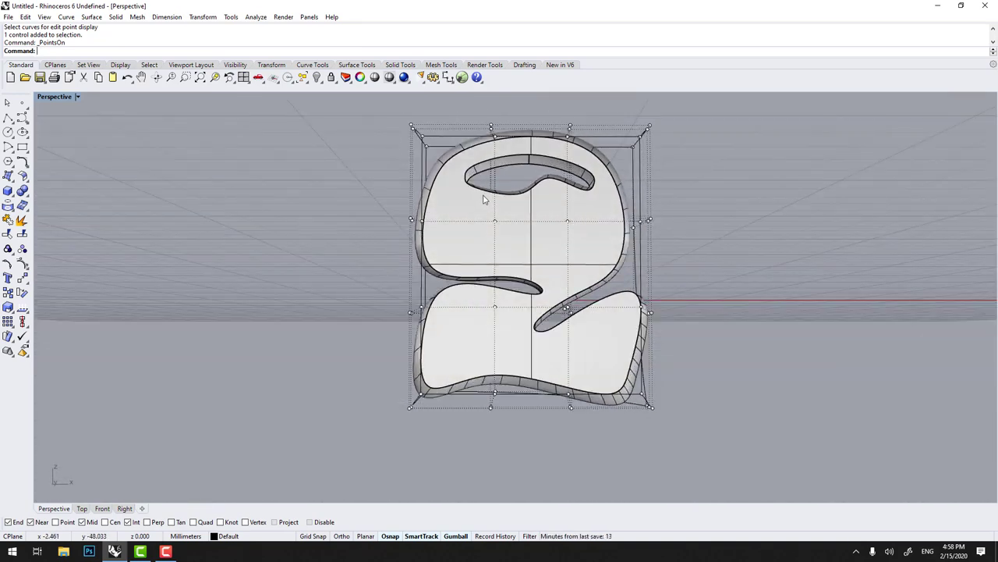
drag(483, 181, 584, 323)
right_drag(395, 285, 511, 273)
Step: Scale the selected central cage points outward in 3D to inflate the 2
drag(516, 261, 564, 293)
right_drag(565, 293, 616, 274)
right_drag(575, 213, 530, 263)
drag(478, 266, 477, 264)
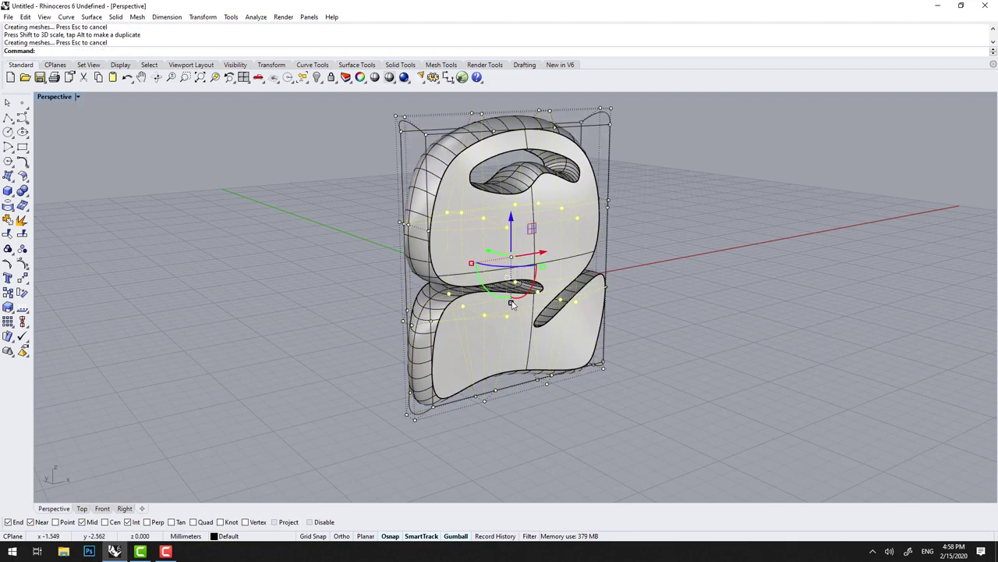
drag(511, 305, 514, 314)
right_drag(515, 313, 495, 298)
shift+right_drag(638, 264, 627, 299)
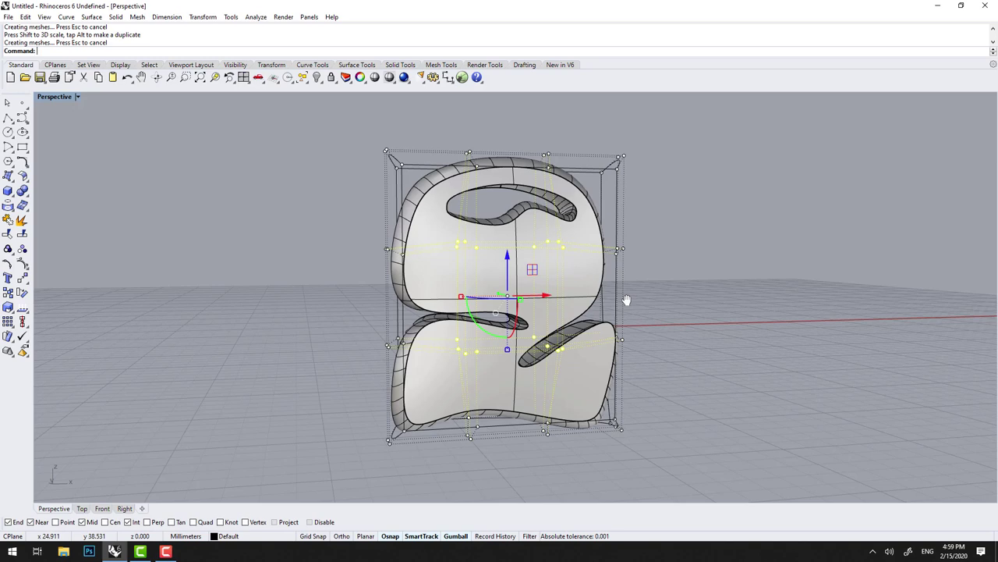
mouse_move(626, 300)
right_down()
mouse_move(570, 263)
mouse_move(621, 289)
right_up()
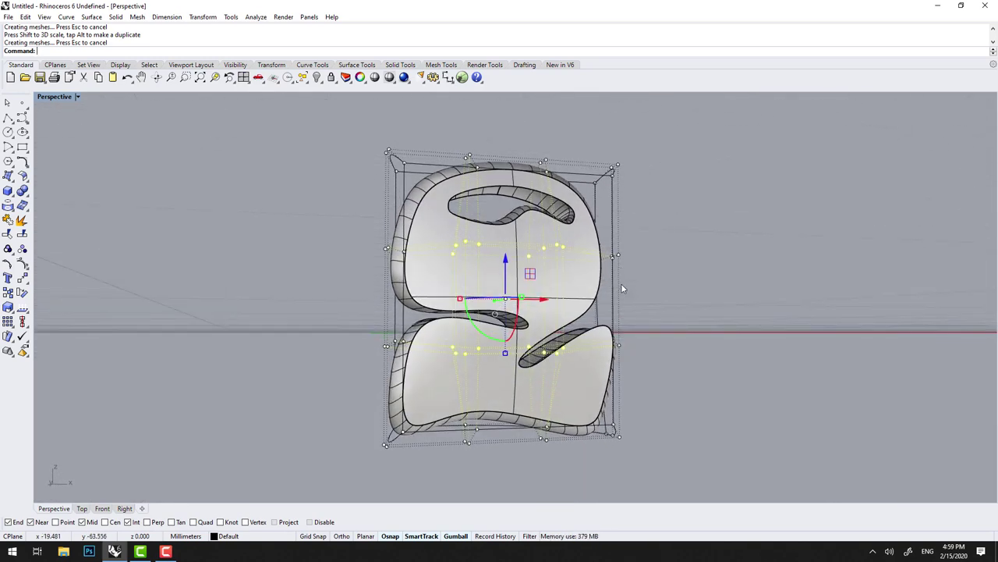
Step: Delete the deformation cage from around the numeral
key(Escape)
key(Escape)
click(612, 205)
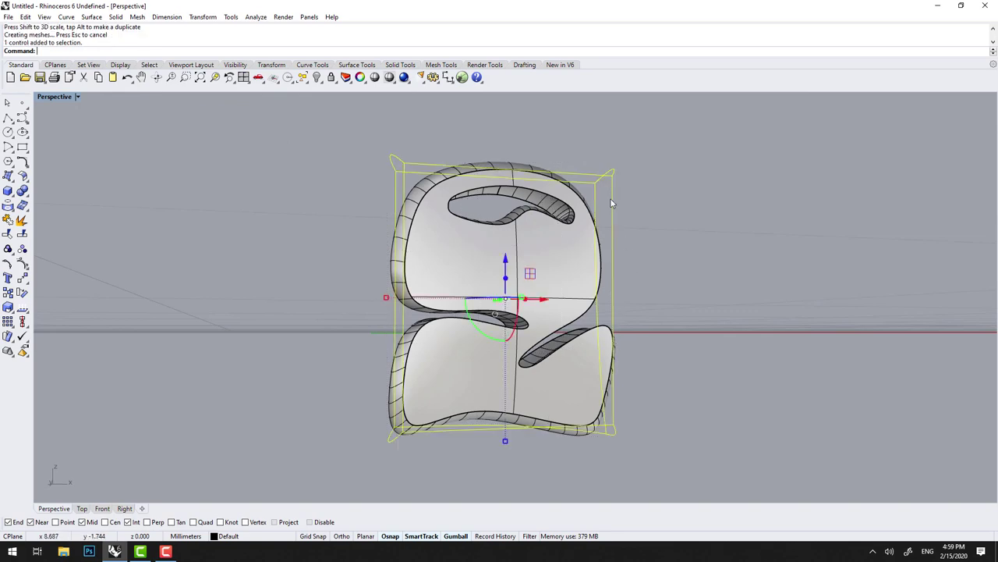
key(Delete)
right_drag(557, 266, 522, 230)
Step: Round all outer and hole edges of the 2 with a 0.3 FilletEdge
key(Up)
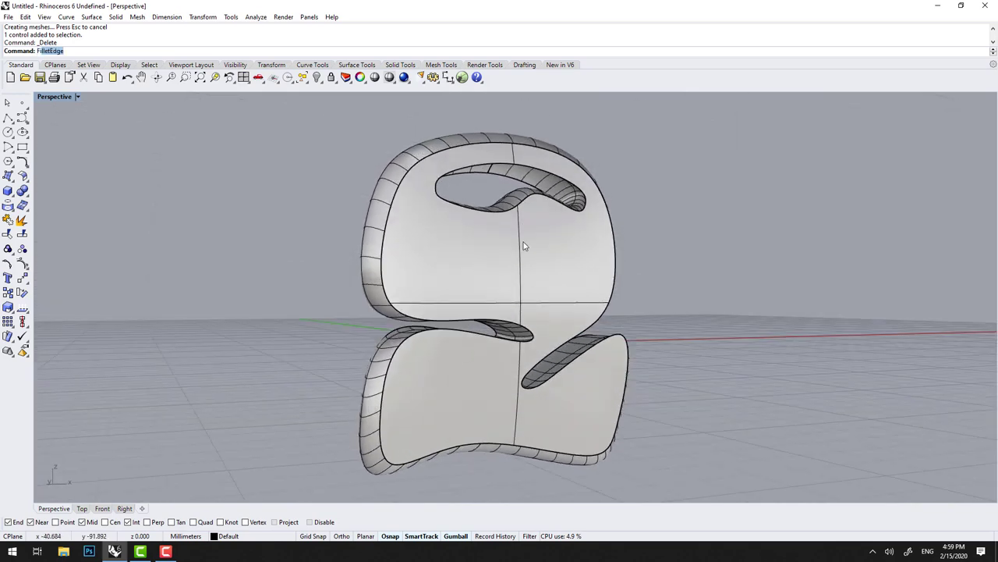
key(Return)
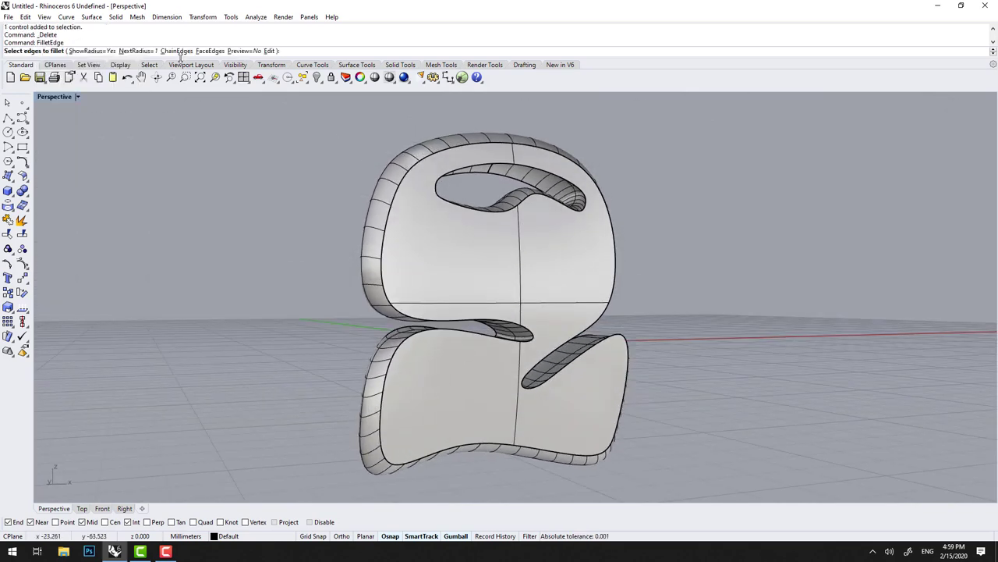
click(137, 51)
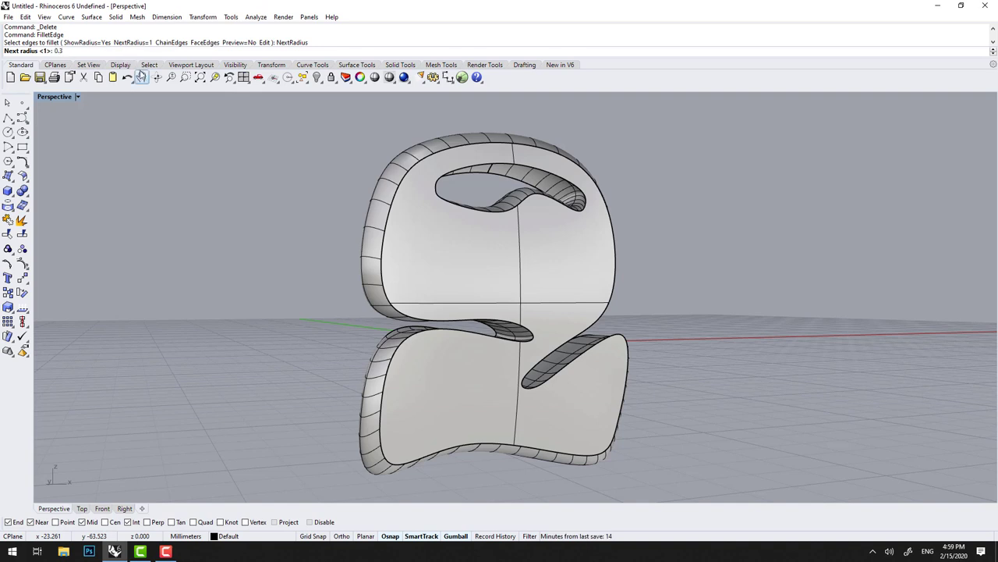
key(Return)
drag(218, 96, 707, 498)
right_drag(559, 260, 572, 188)
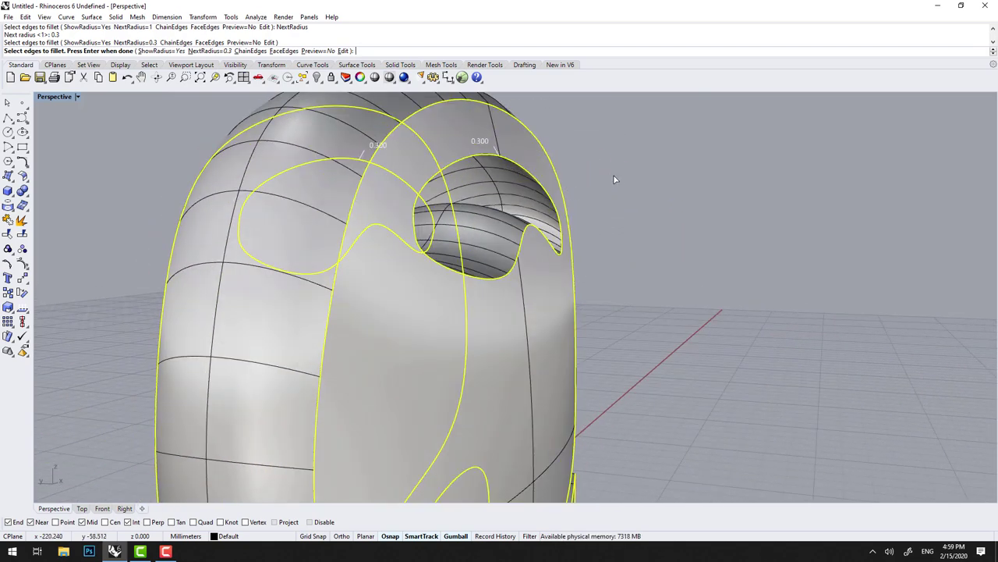
key(Return)
key(Return)
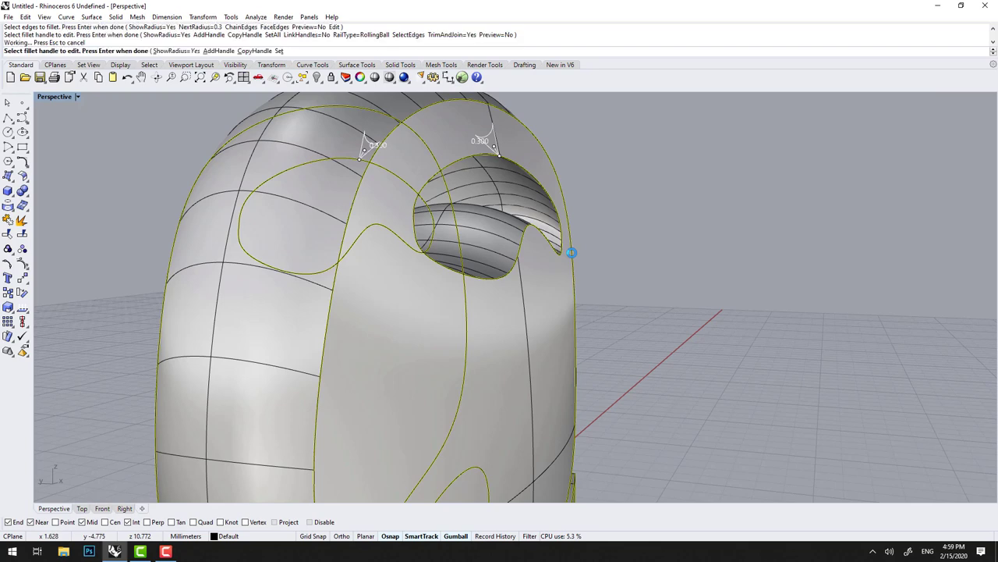
scroll(573, 256, down, 2)
right_drag(574, 256, 506, 285)
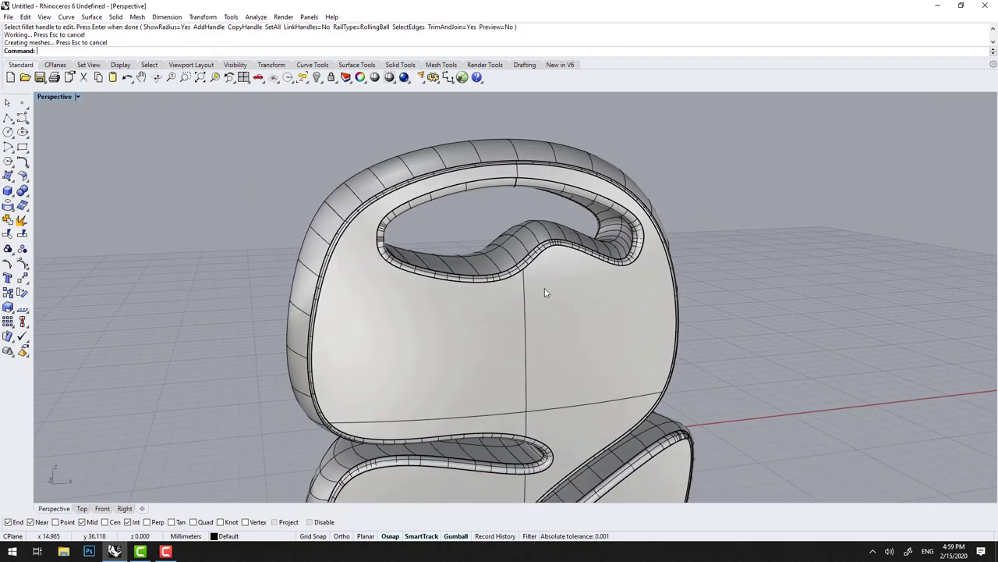
right_drag(577, 332, 593, 319)
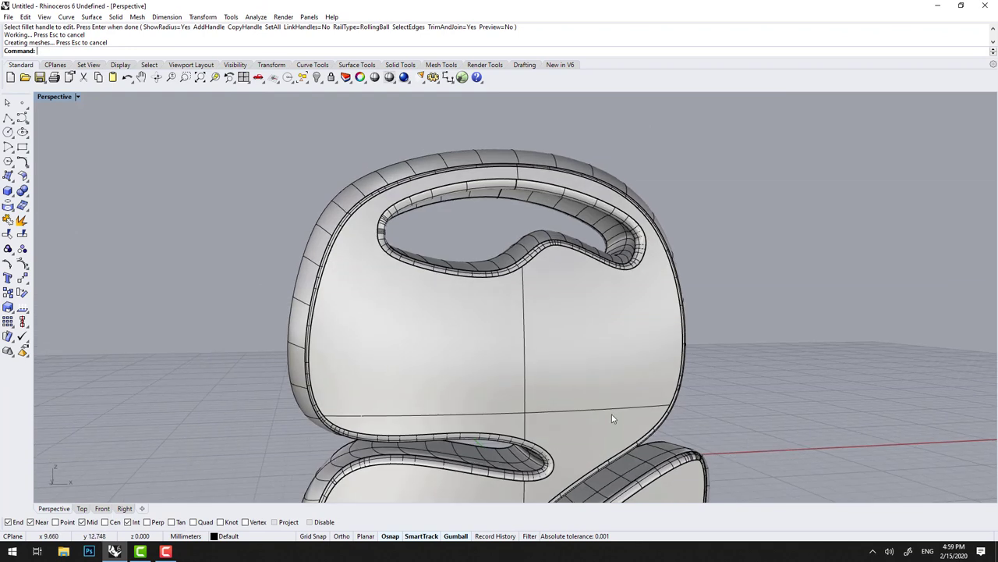
click(78, 97)
click(72, 147)
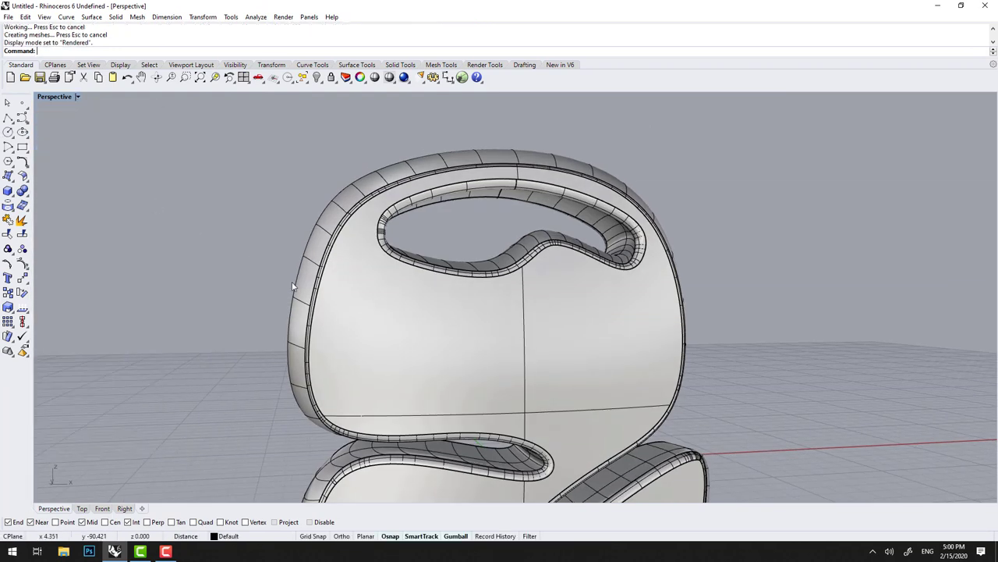
mouse_move(315, 299)
right_down()
mouse_move(434, 330)
mouse_move(488, 372)
mouse_move(535, 307)
mouse_move(489, 341)
mouse_move(649, 306)
mouse_move(528, 258)
mouse_move(444, 315)
mouse_move(524, 335)
mouse_move(535, 242)
mouse_move(430, 258)
mouse_move(490, 312)
right_up()
right_drag(535, 257, 504, 258)
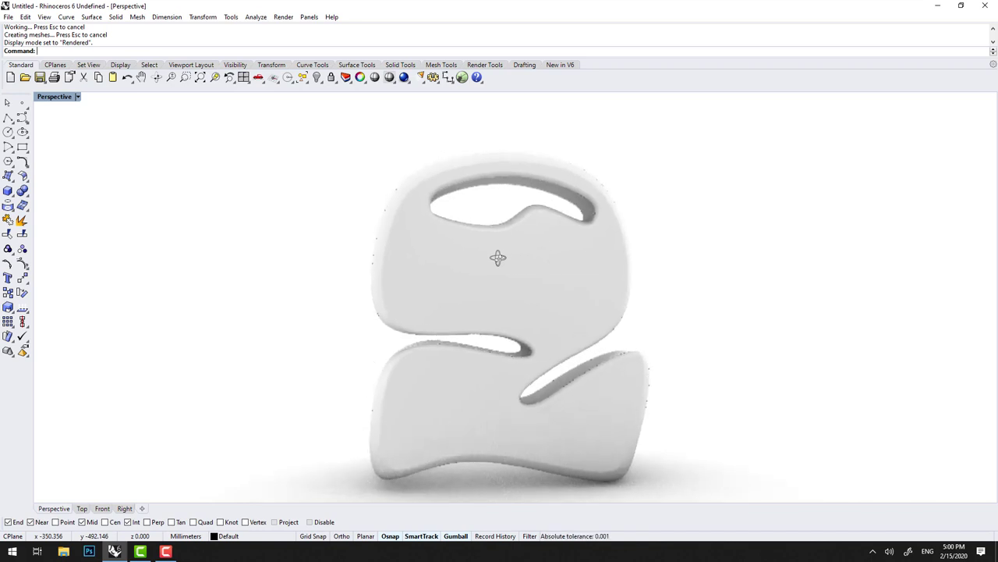
click(77, 97)
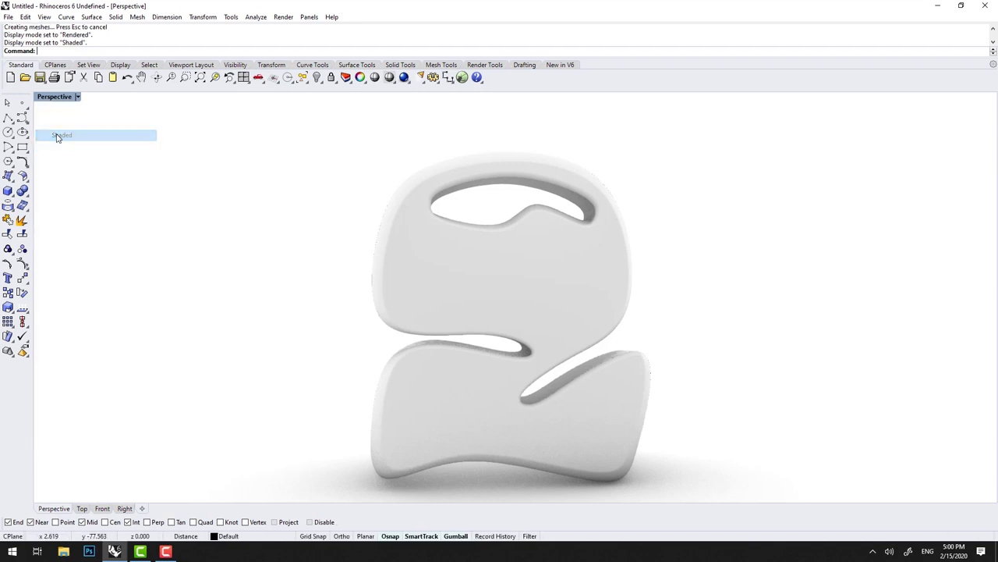
click(62, 135)
click(400, 244)
right_drag(400, 245, 436, 255)
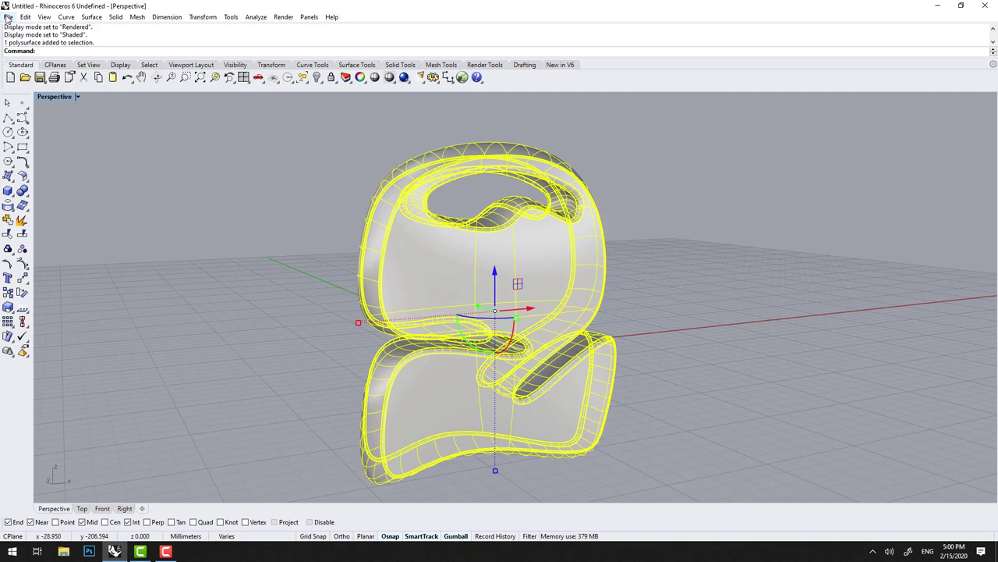
Step: Convert the 2 into a dense polygon mesh with the Mesh command and delete the original polysurface
text(esh)
key(Return)
drag(489, 270, 521, 271)
click(414, 290)
key(Delete)
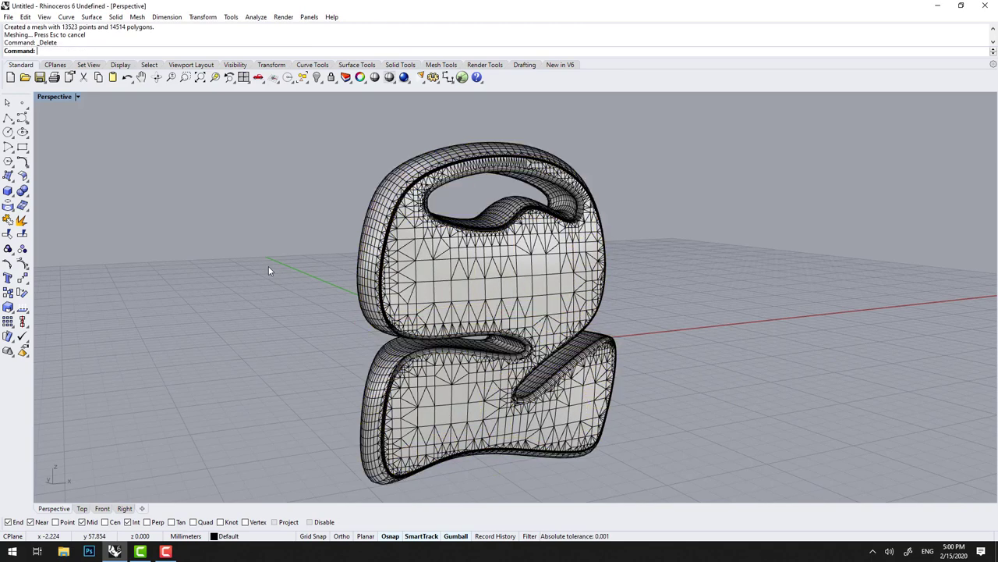
Step: Save the model as a Rhino 5 3D Models file named 2.3dm
click(8, 16)
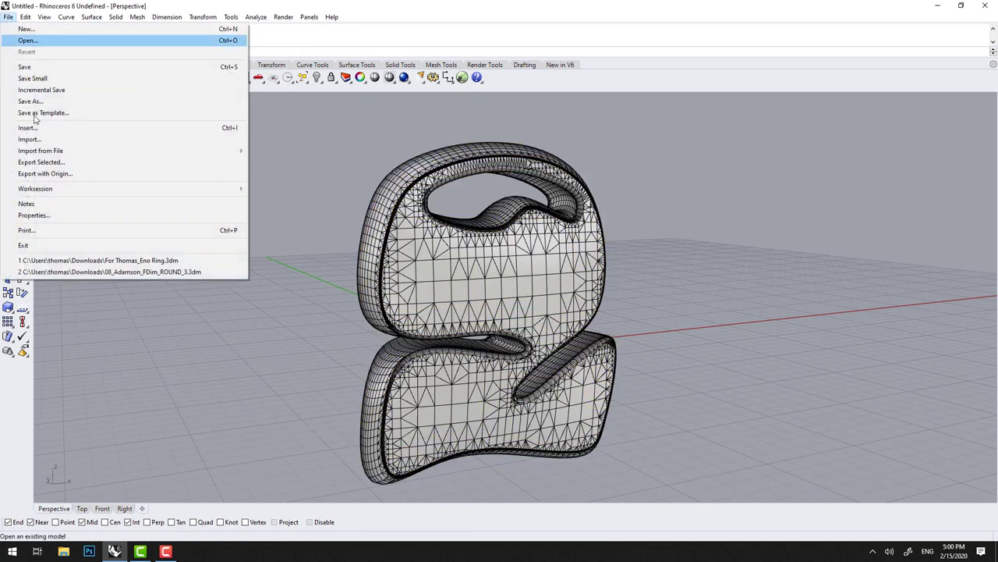
click(43, 101)
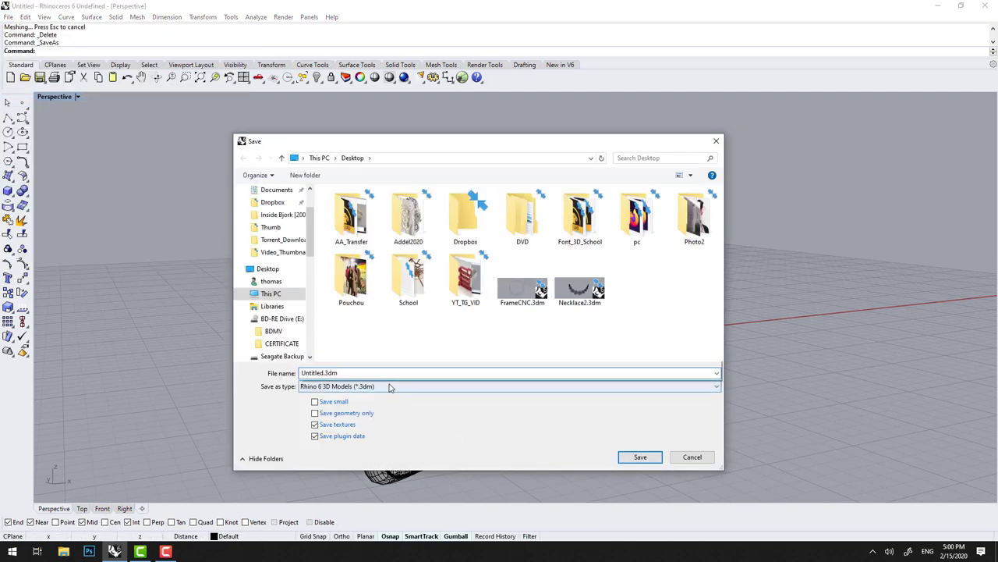
click(390, 388)
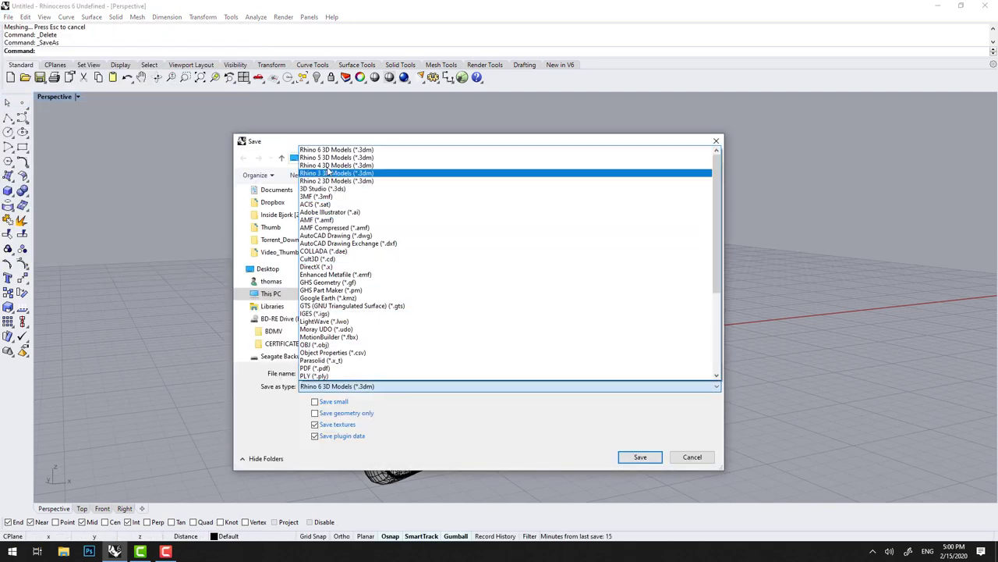
click(327, 156)
click(386, 373)
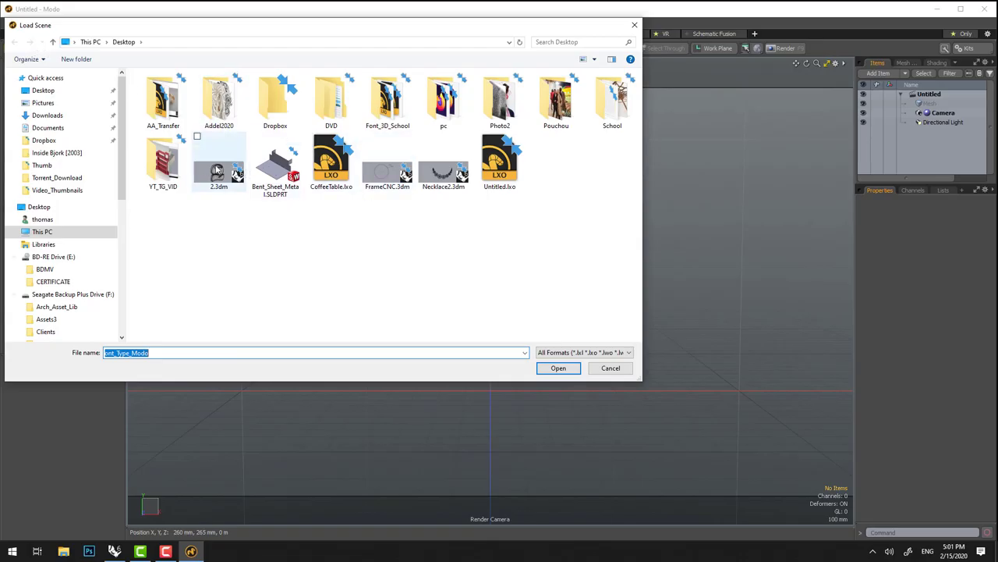
Step: Load 2.3dm into Modo, select its Mesh under the Default group and frame it
double_click(208, 169)
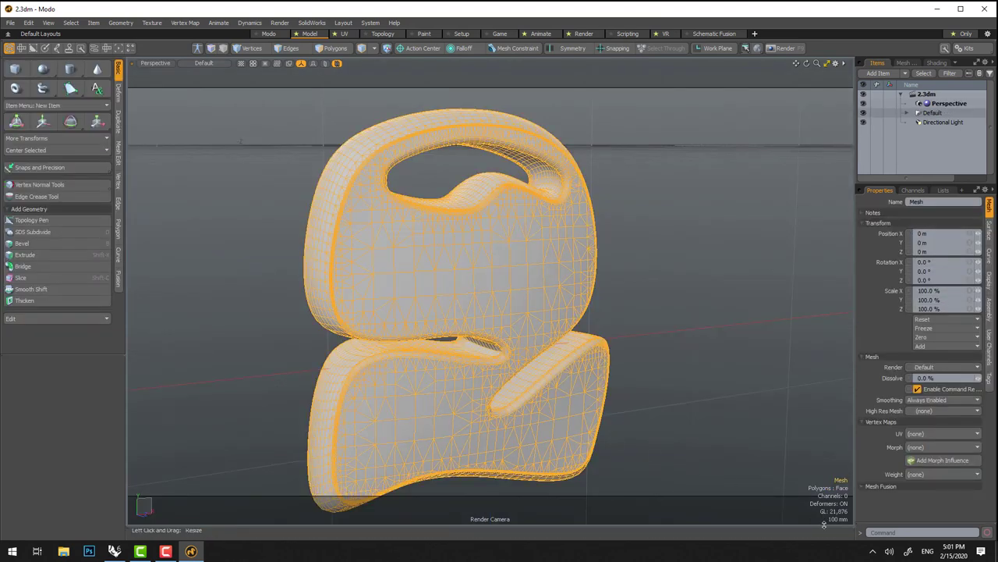
scroll(606, 294, down, 5)
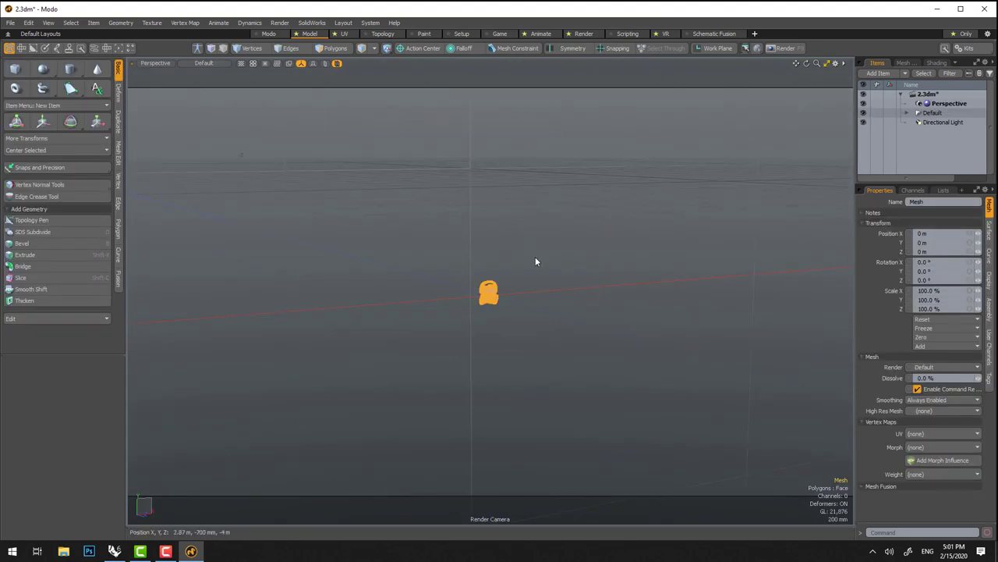
click(907, 112)
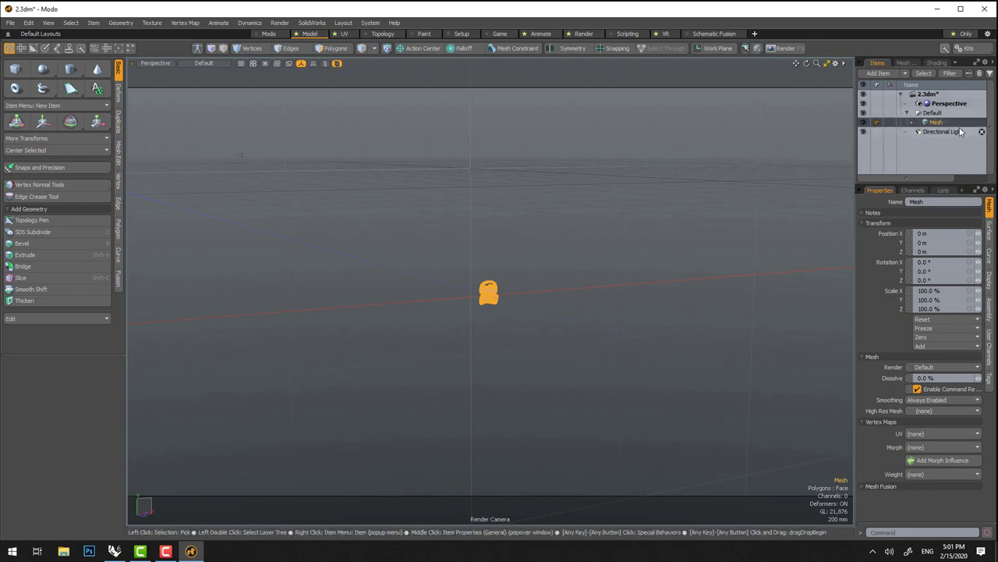
click(942, 130)
click(940, 123)
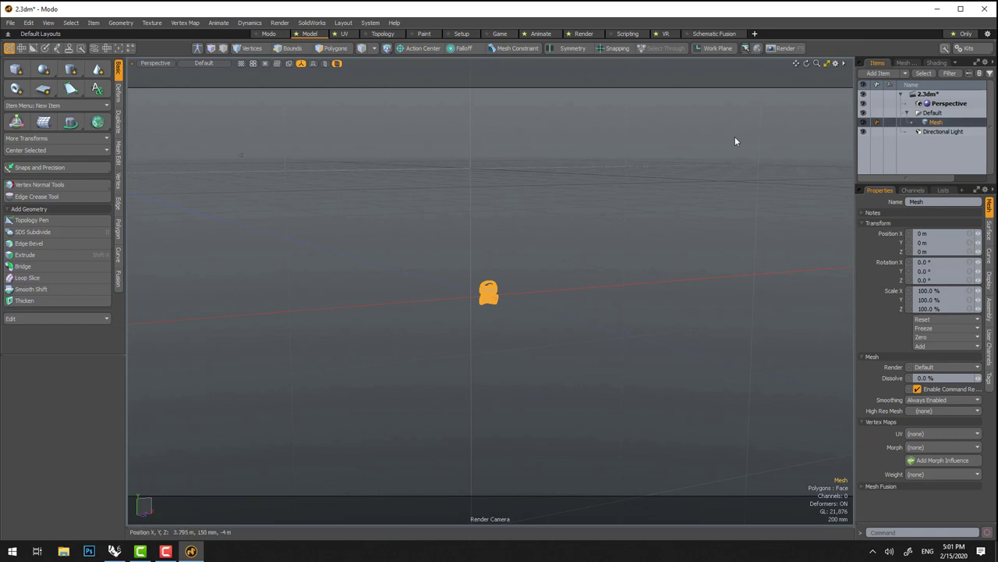
key(a)
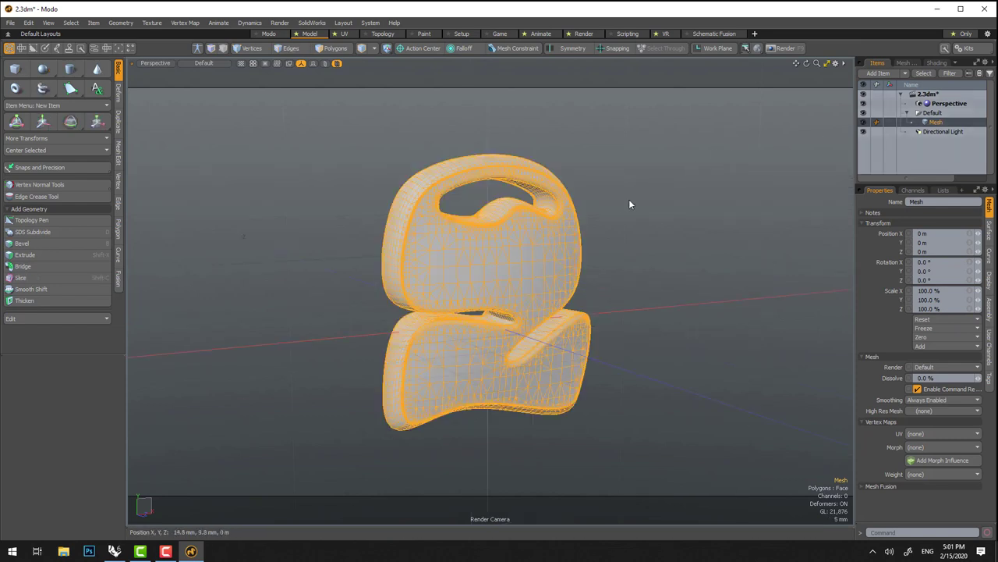
Step: In Polygons mode, scale the numeral mesh up to about 704% with the Transform tool
click(336, 48)
scroll(422, 199, down, 2)
scroll(422, 200, down, 4)
key(y)
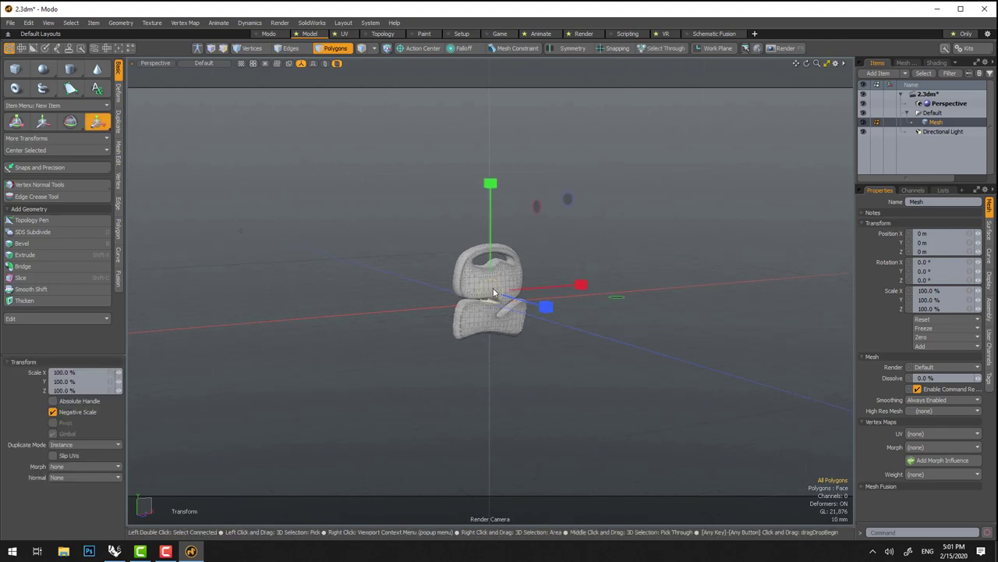
scroll(493, 288, up, 5)
mouse_move(490, 290)
mouse_down()
mouse_move(585, 291)
mouse_move(488, 289)
mouse_up()
key(space)
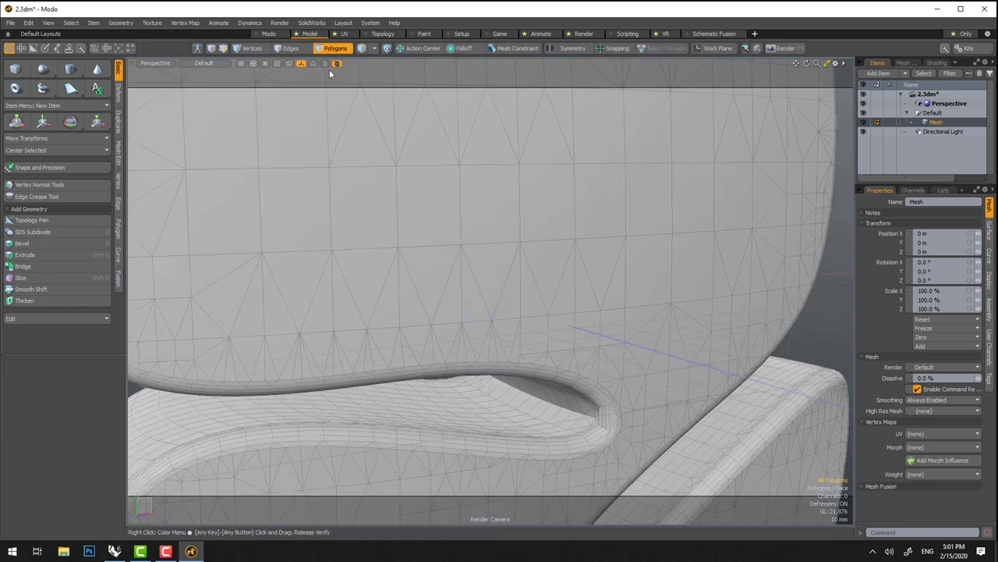
Step: Assign the whole numeral mesh a new material named 2
key(5)
key(a)
scroll(397, 225, down, 3)
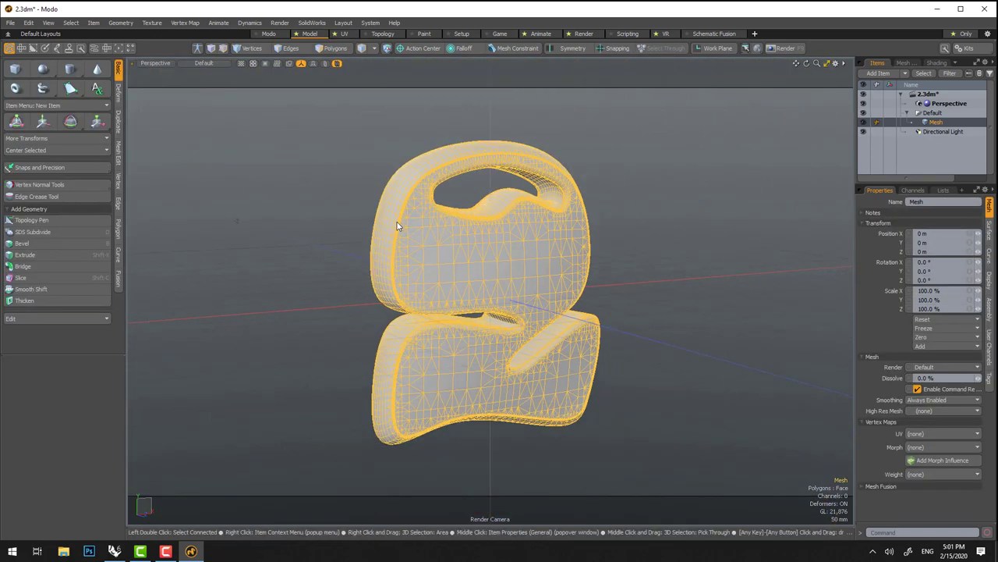
key(m)
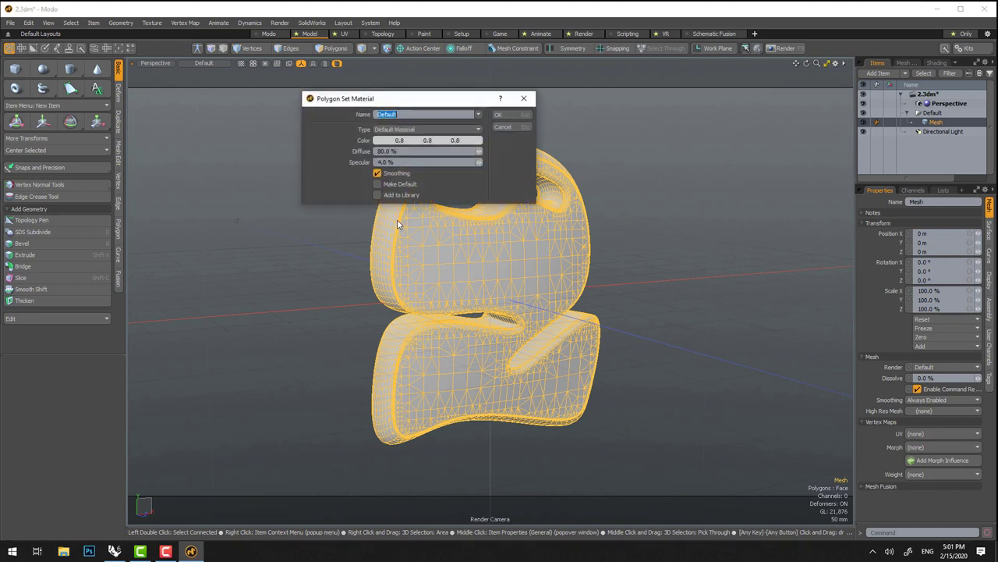
text(2)
key(Return)
Step: Move the mesh up by about 131 mm
key(w)
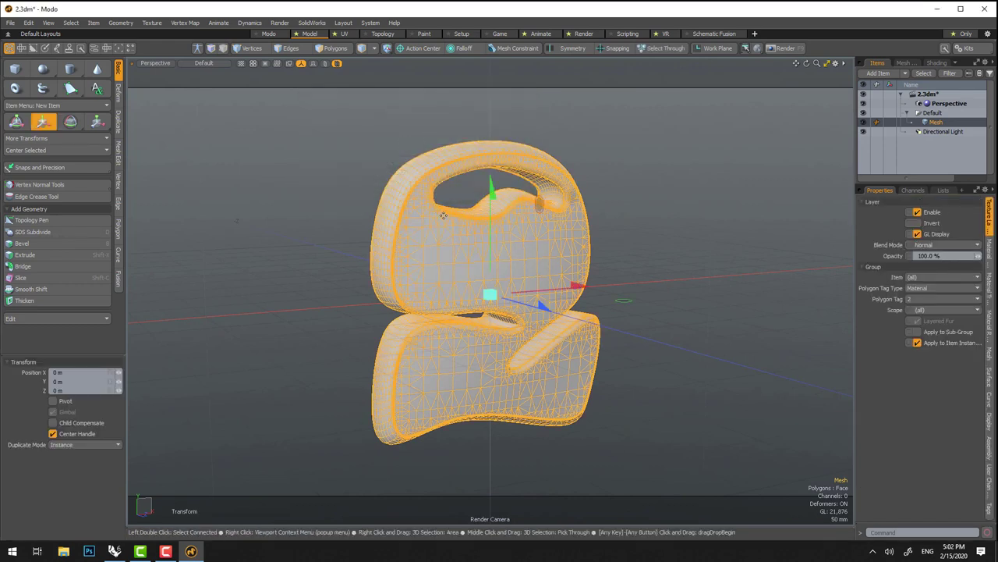
drag(490, 223, 490, 74)
alt+drag(601, 238, 586, 266)
key(space)
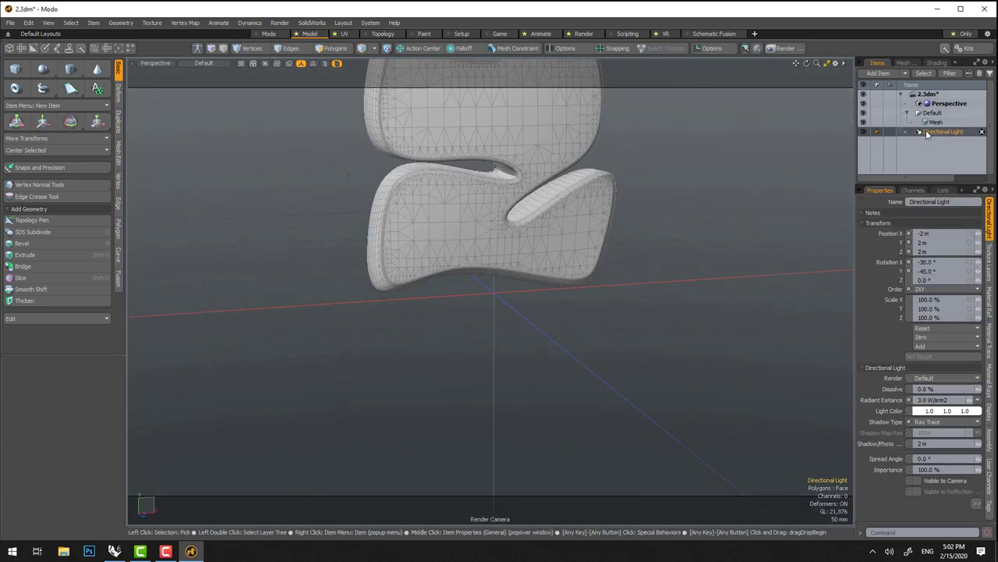
Step: Delete the Directional Light, move Mesh out of Default, and delete the Default group
key(Delete)
drag(930, 123, 930, 110)
click(929, 123)
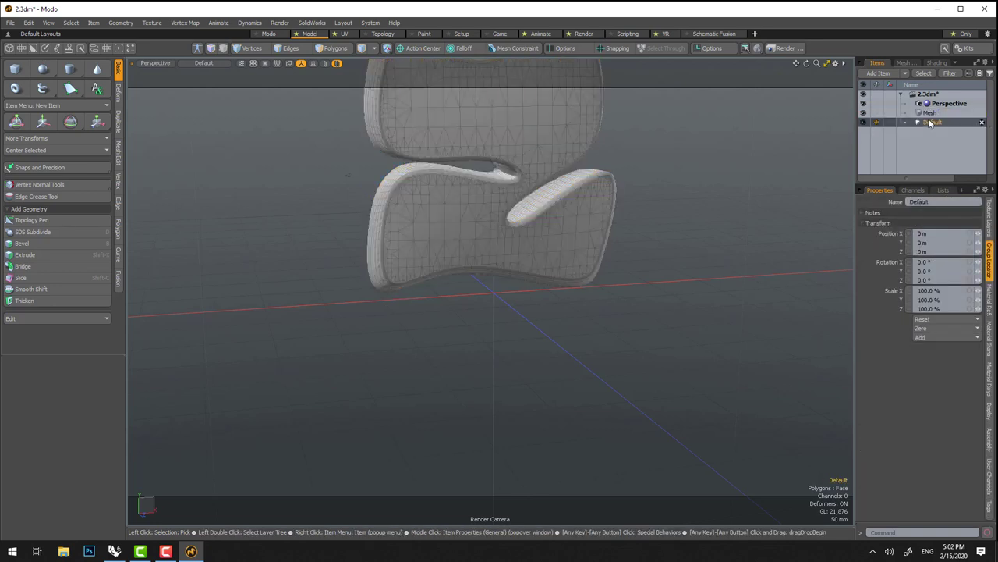
key(Delete)
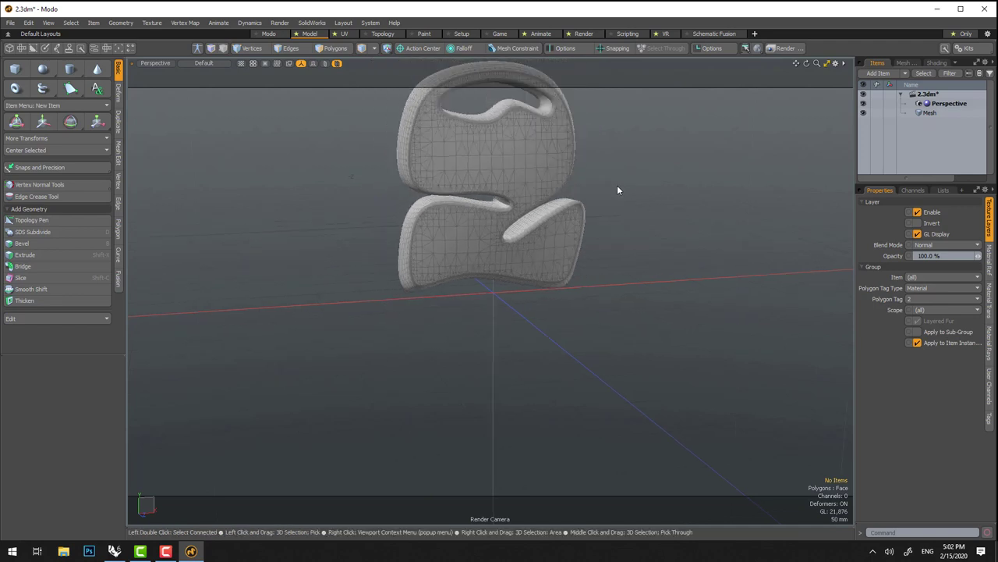
Step: Add the Ditch River environment from the Smart IBL Environments presets
key(F6)
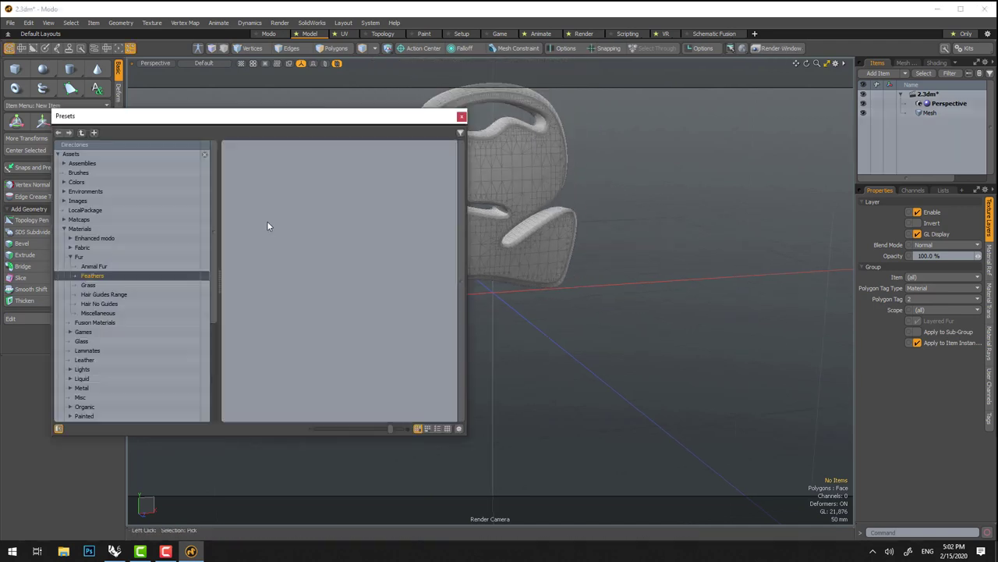
click(64, 191)
click(86, 222)
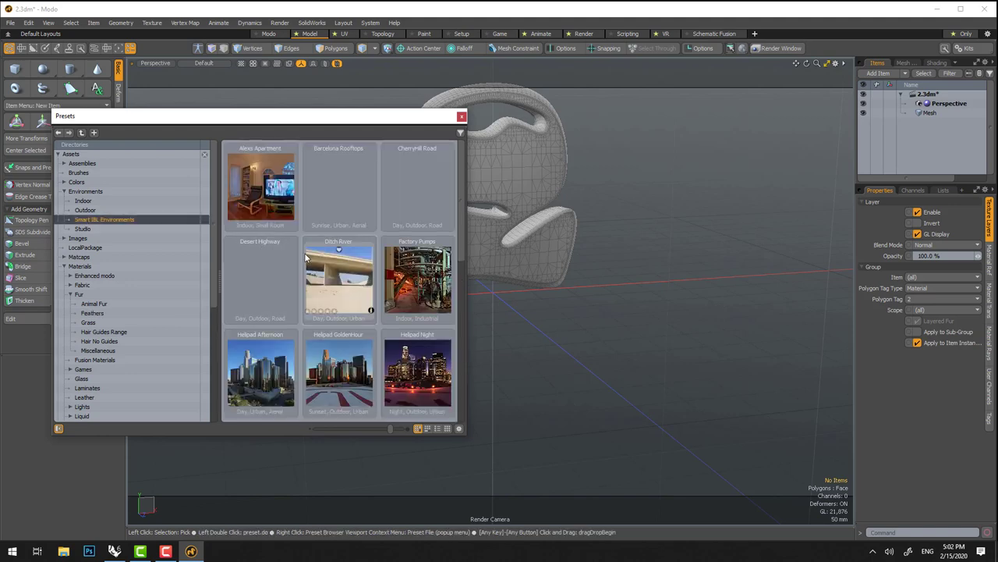
scroll(323, 238, down, 2)
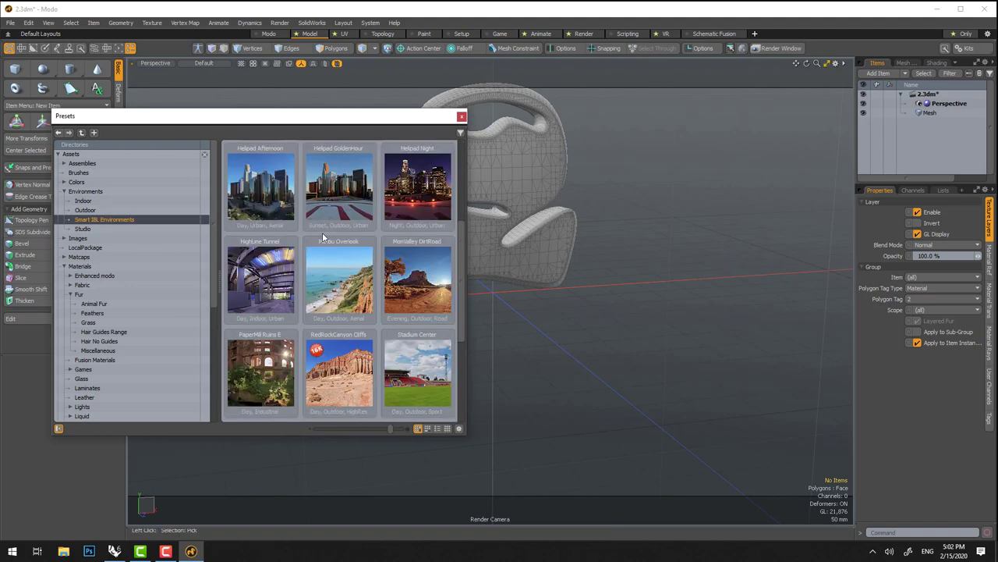
scroll(323, 237, down, 2)
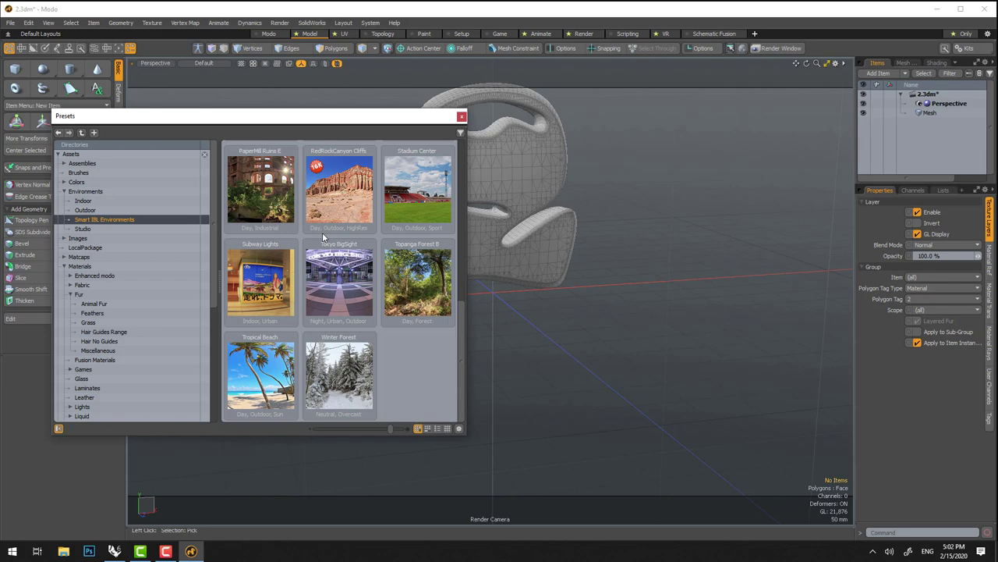
scroll(324, 237, up, 4)
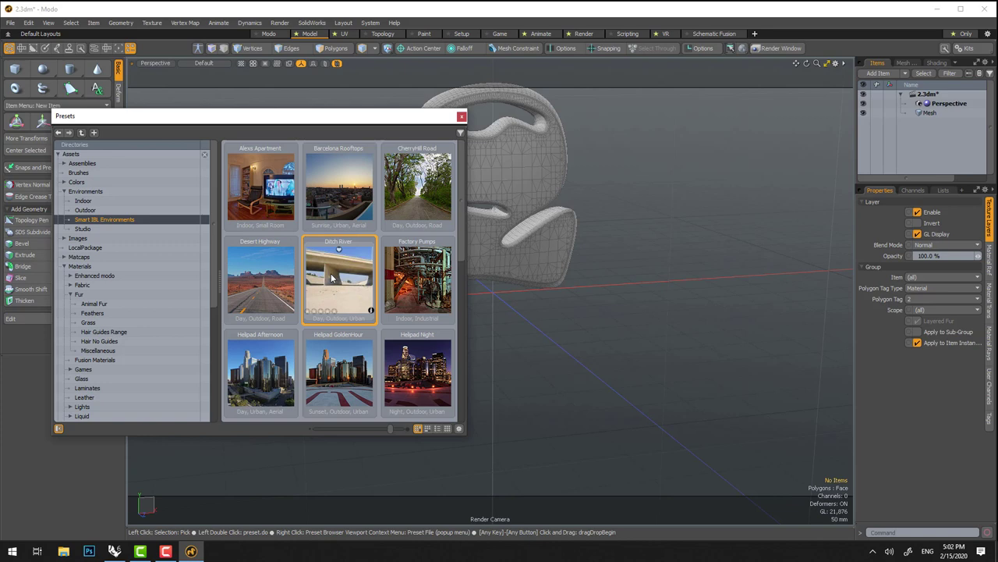
double_click(333, 279)
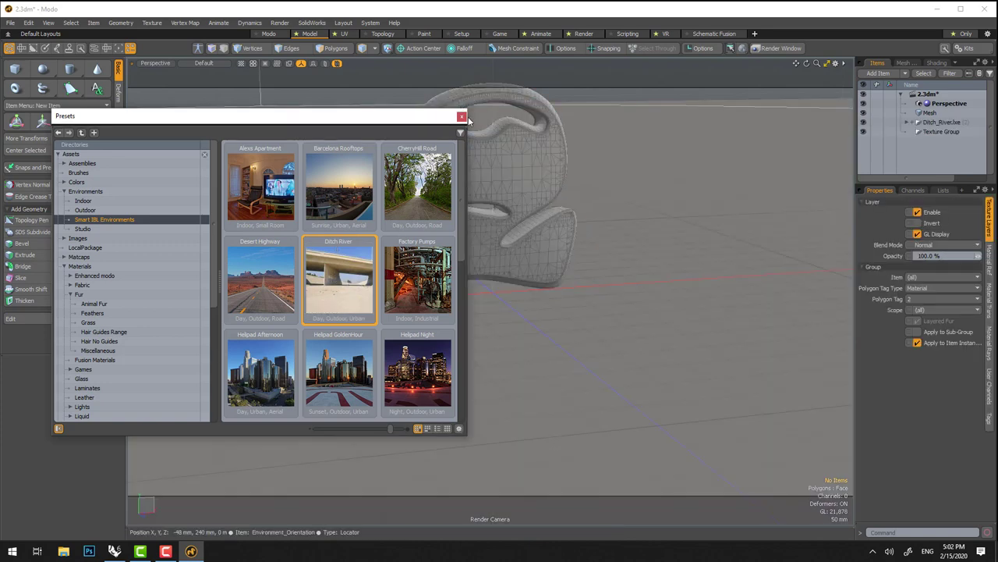
click(461, 117)
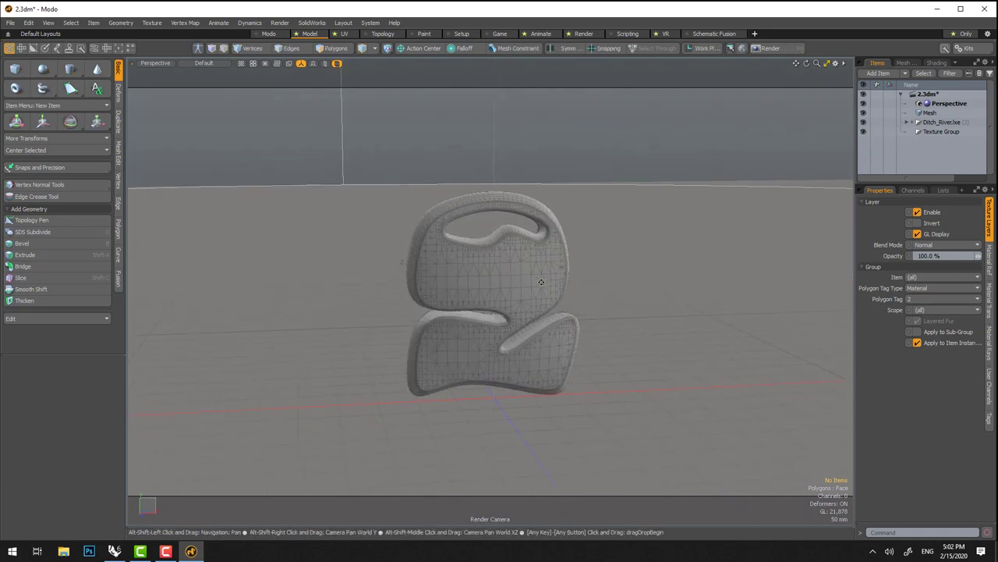
Step: Check the view's camera and orbit the viewport to frame the numeral
click(147, 62)
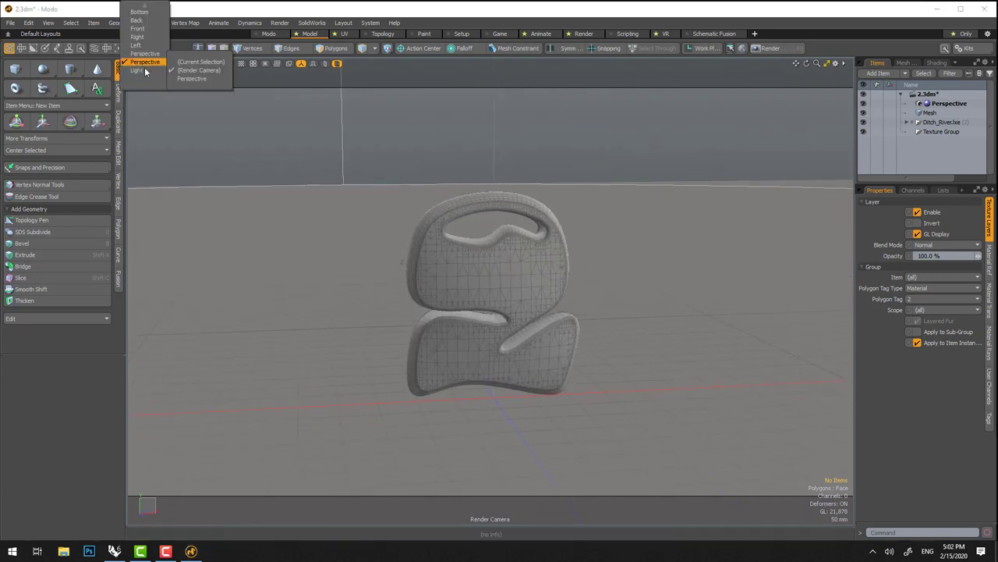
mouse_move(144, 62)
alt+drag(345, 212, 423, 258)
scroll(443, 256, up, 2)
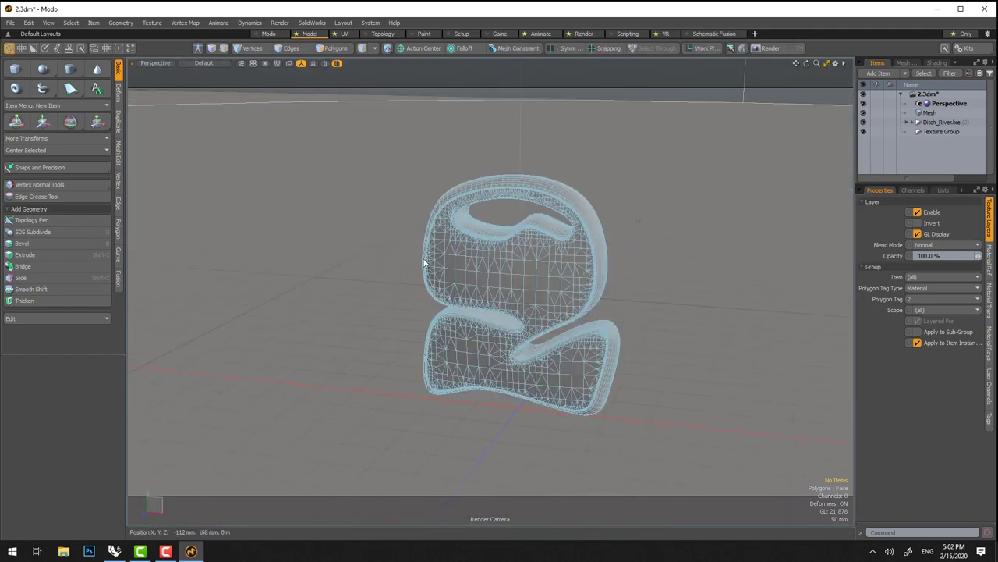
Step: Start an enlarged preview render, then reopen the Presets browser and expand the Materials folder
key(F8)
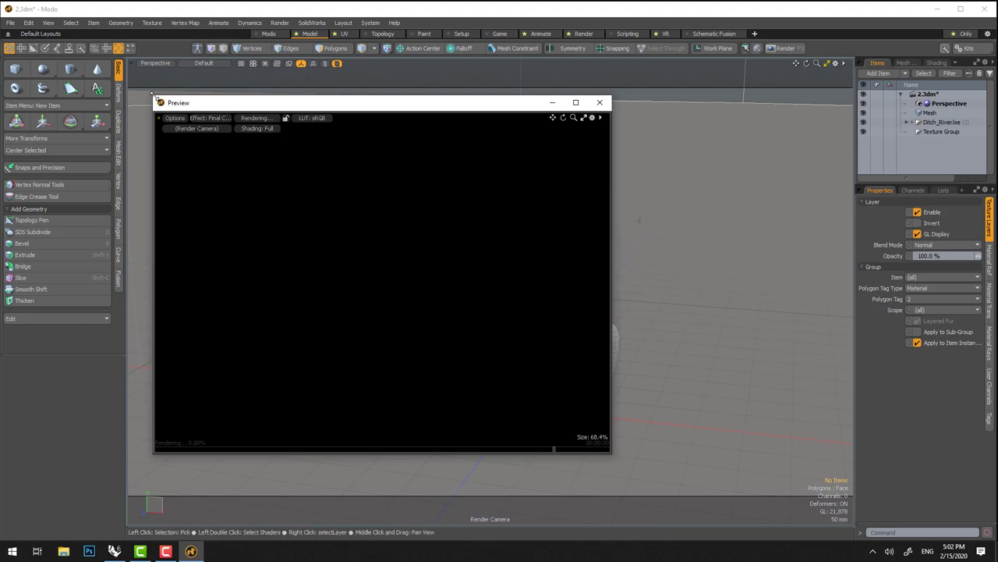
drag(153, 95, 550, 112)
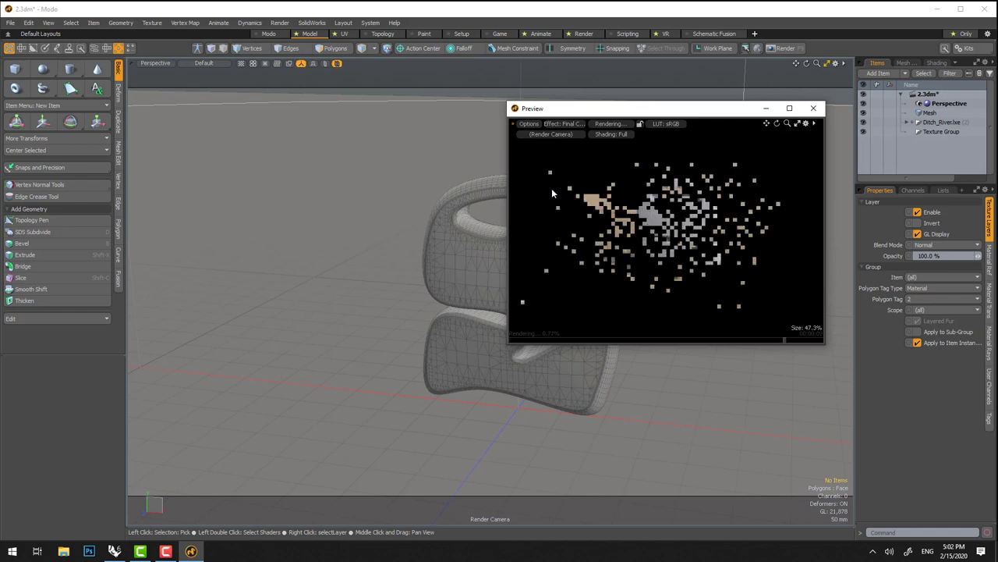
key(F6)
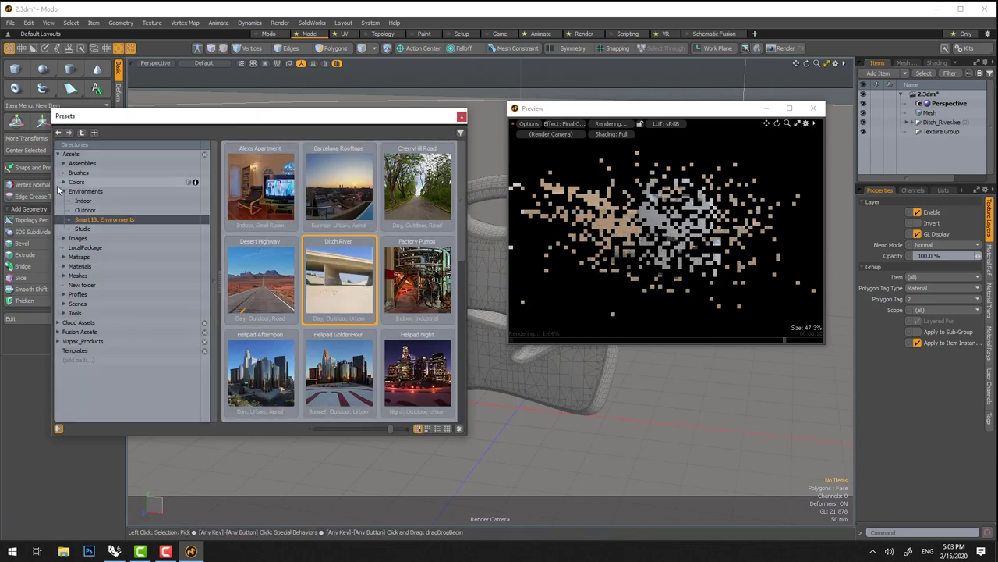
click(66, 266)
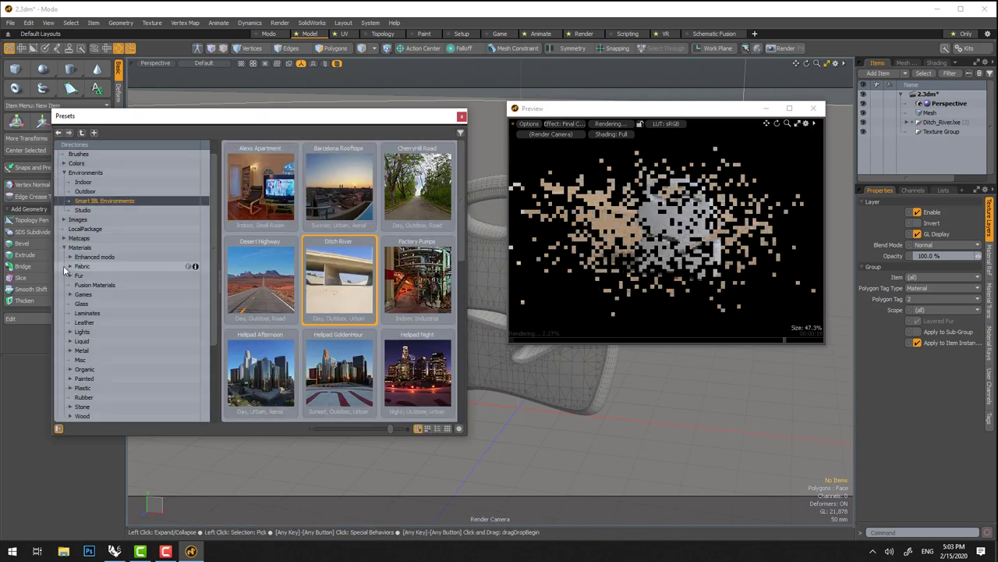
scroll(72, 288, down, 1)
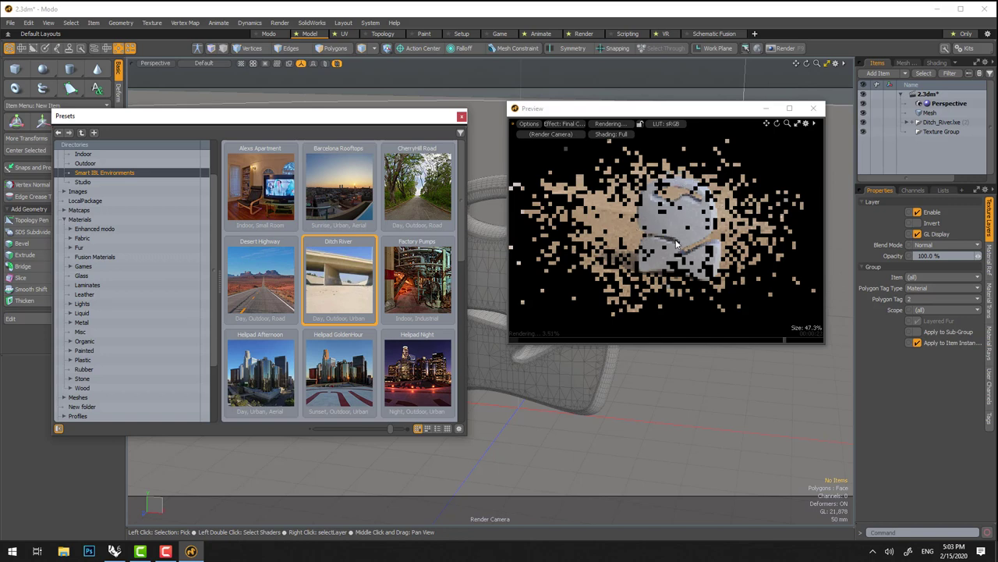
click(191, 551)
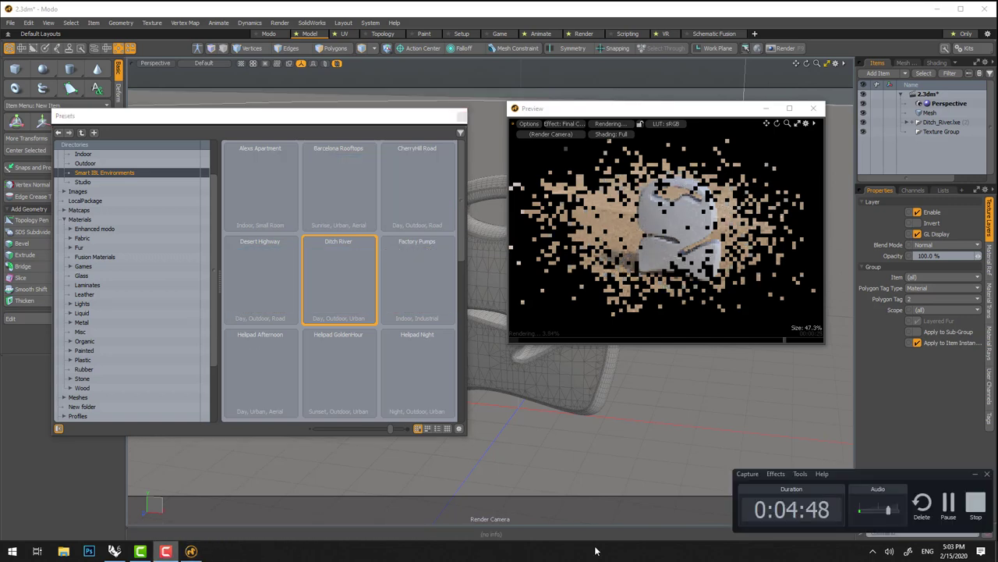
click(948, 503)
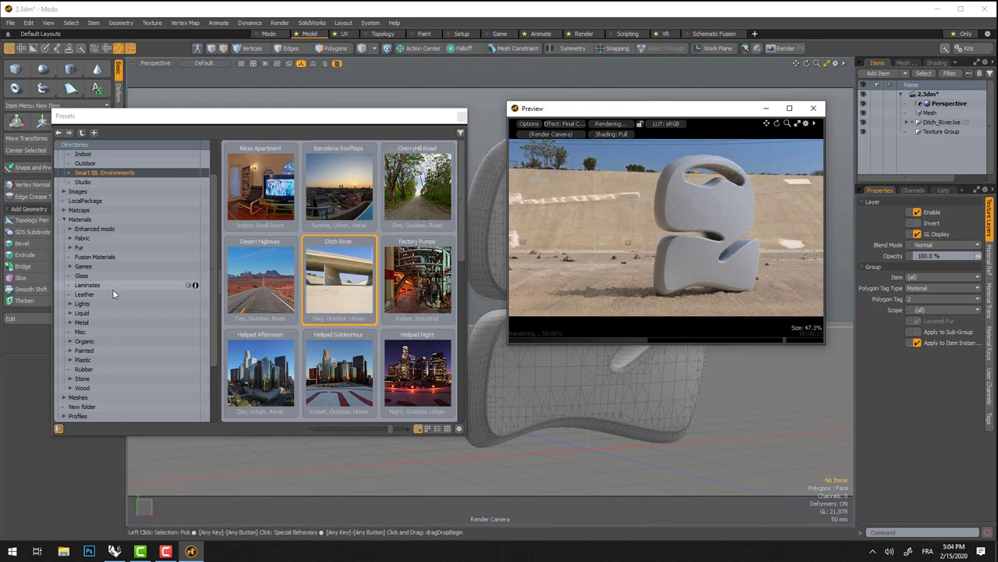
scroll(112, 289, up, 1)
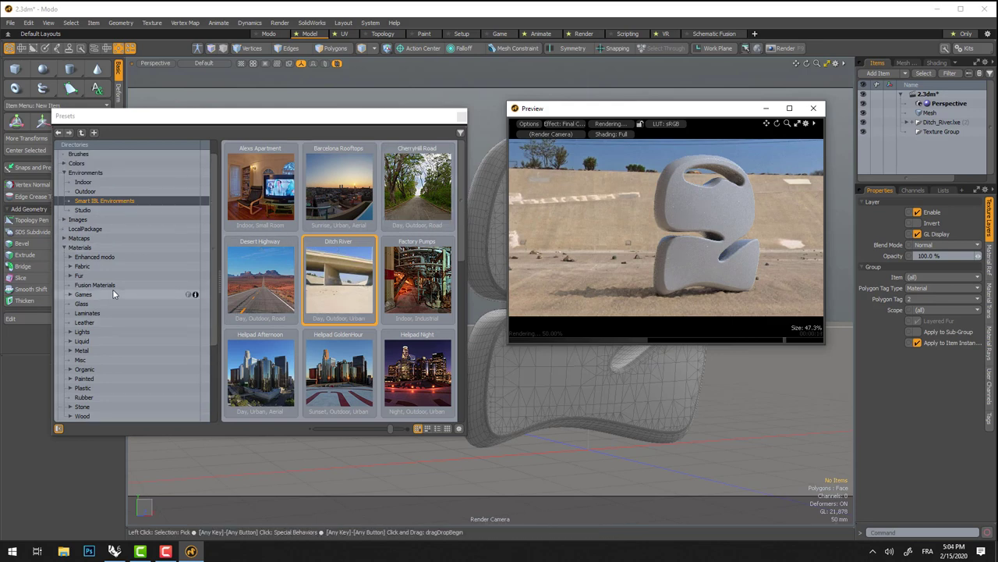
scroll(112, 288, down, 1)
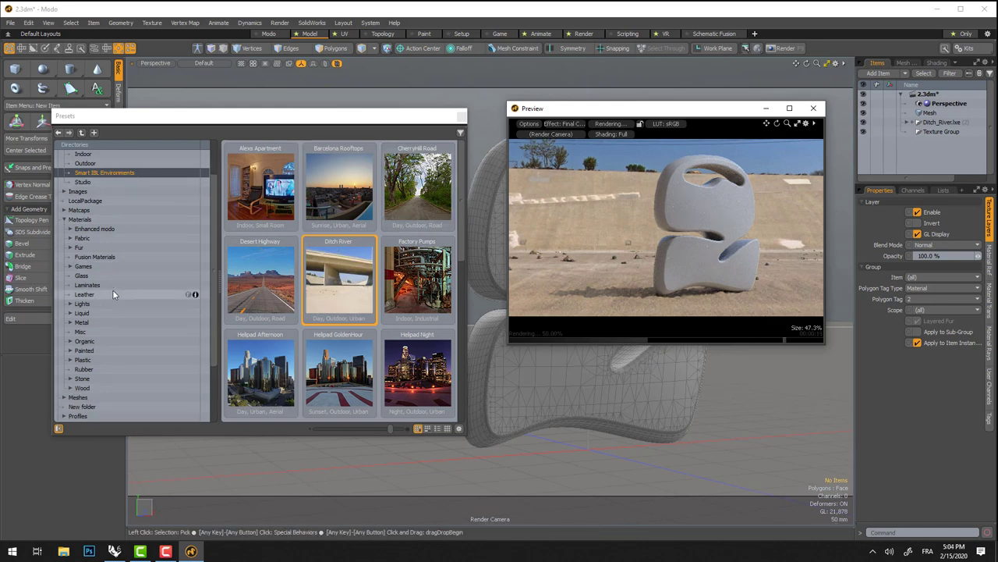
Step: Select the numeral's front polygons and give them a new material named FFace
click(335, 48)
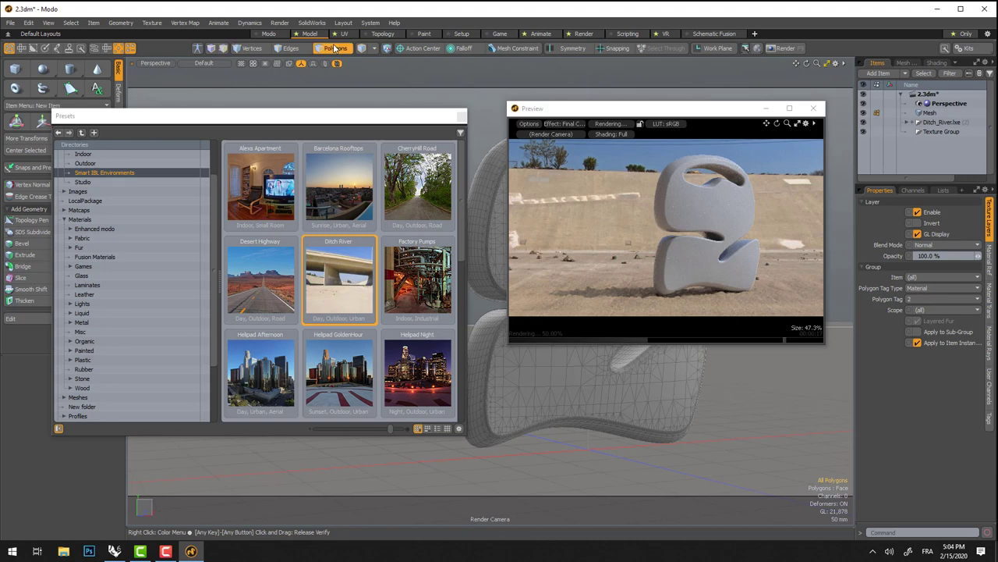
click(498, 219)
double_click(498, 219)
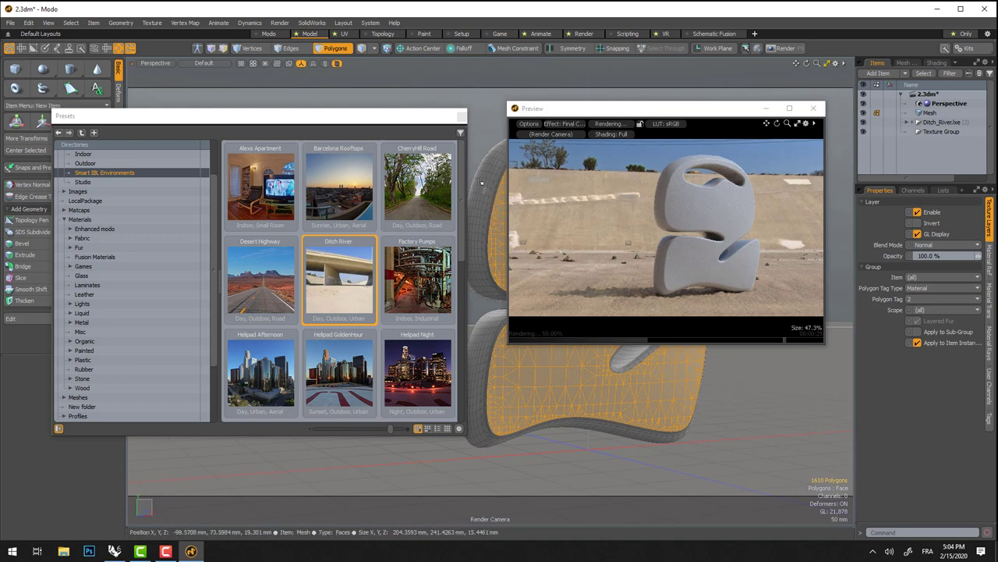
key(m)
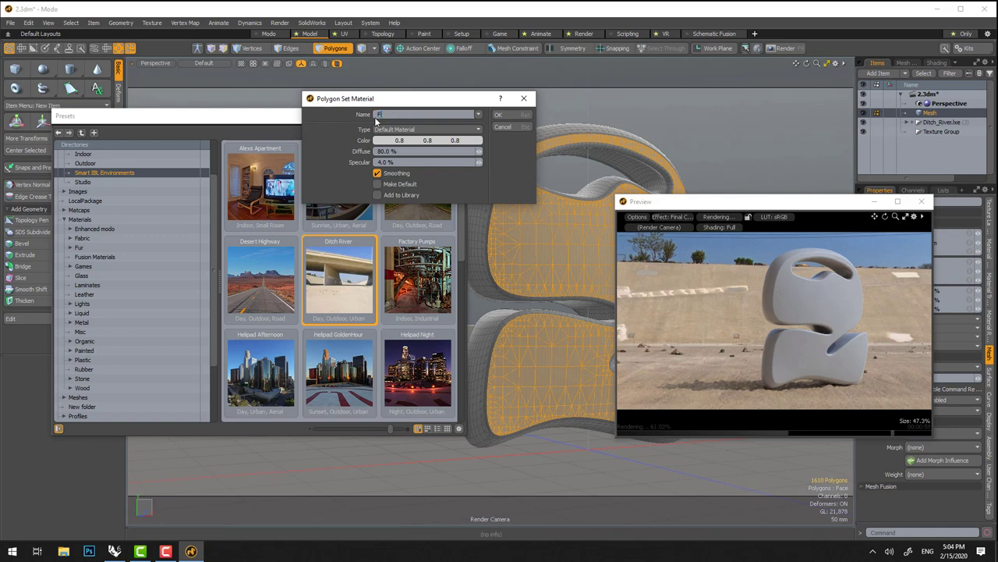
key(Return)
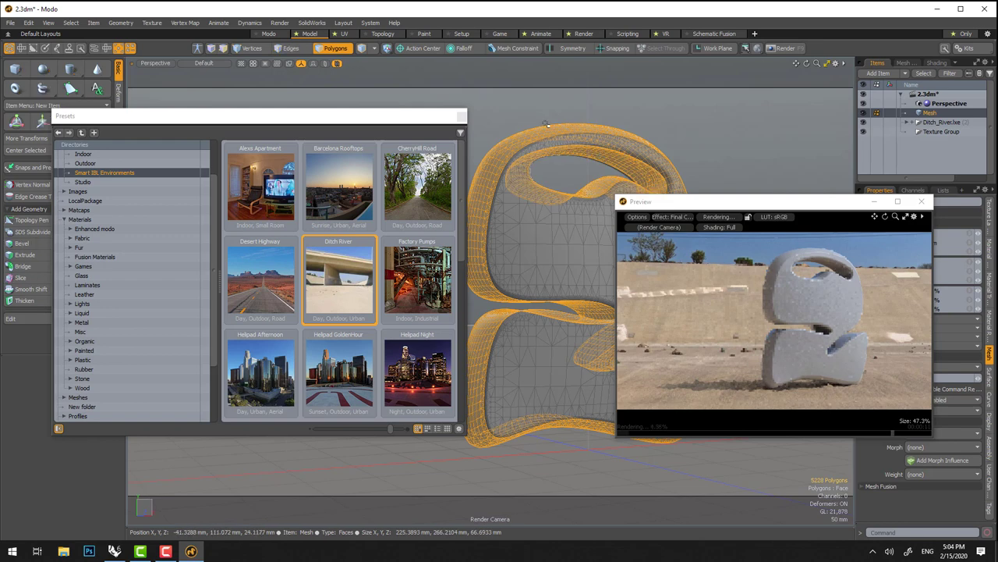
Step: Give the selected side polygons a new material named Contour
key(m)
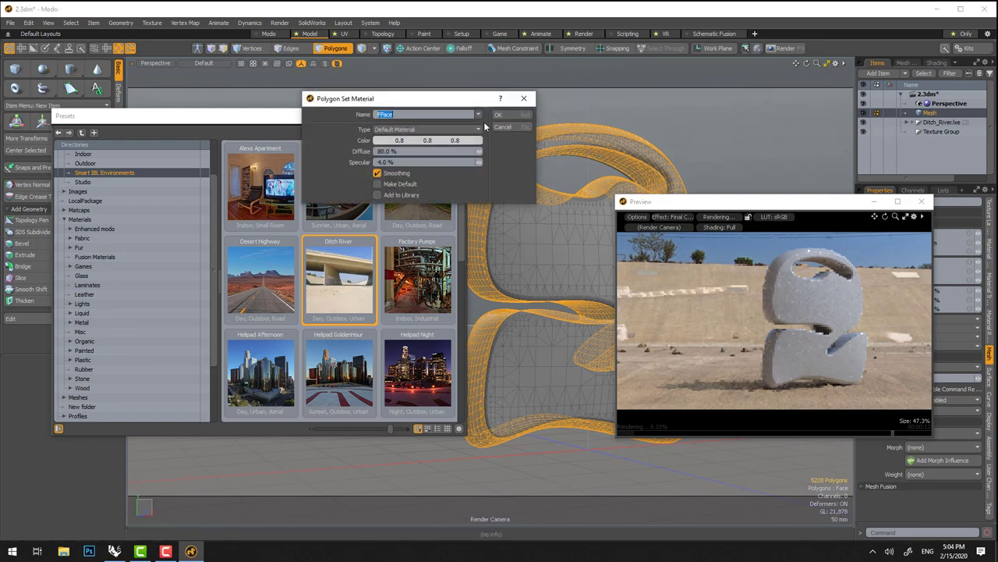
text(Contour)
key(Return)
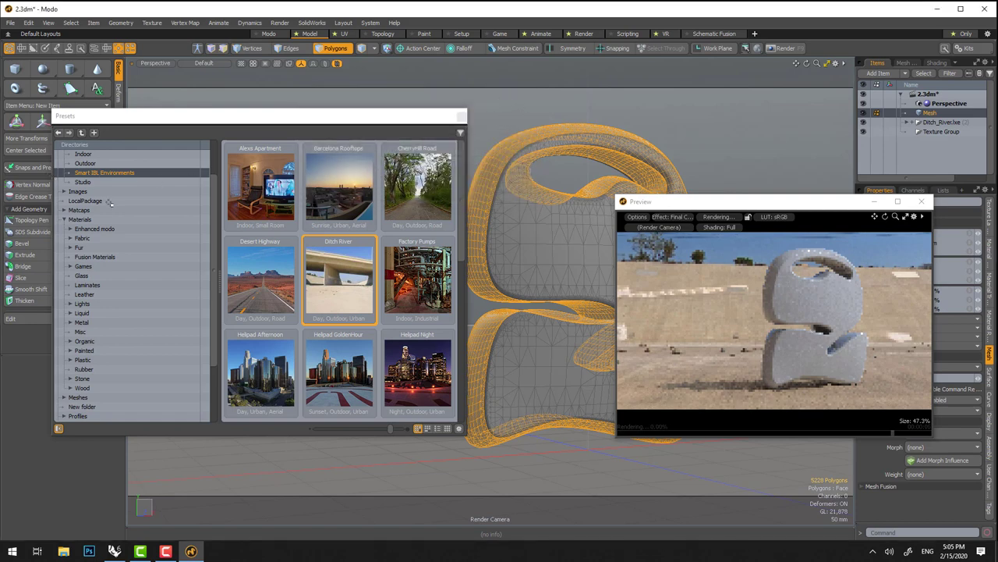
Step: Apply Brushed Aluminum to the numeral's sides and Candy Apple Red car paint to its front
click(344, 48)
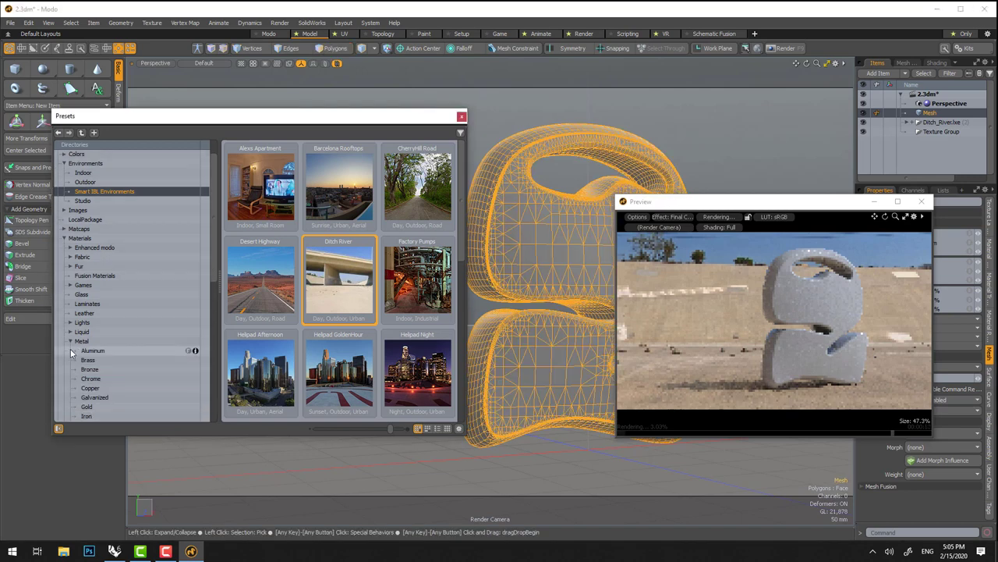
click(71, 322)
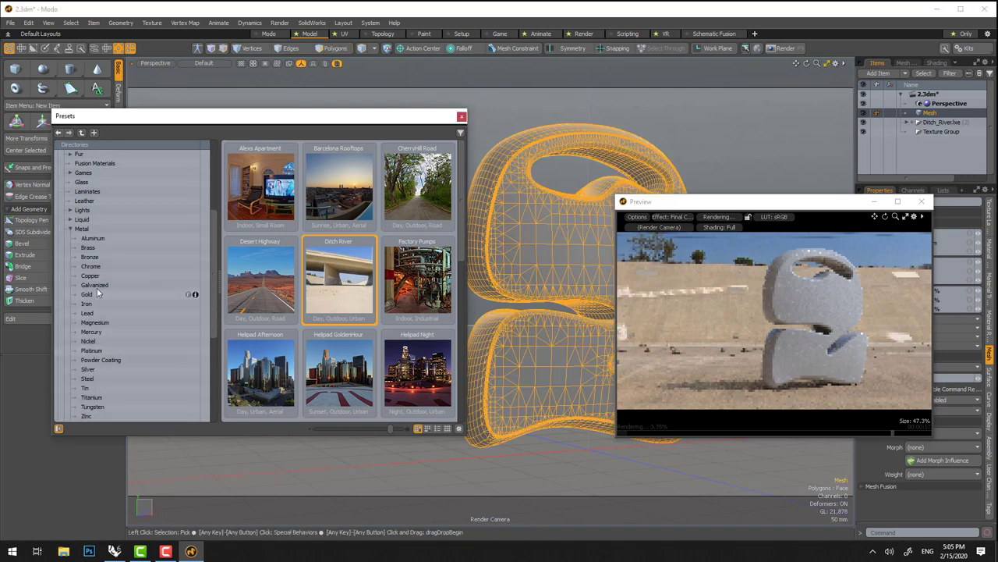
click(92, 240)
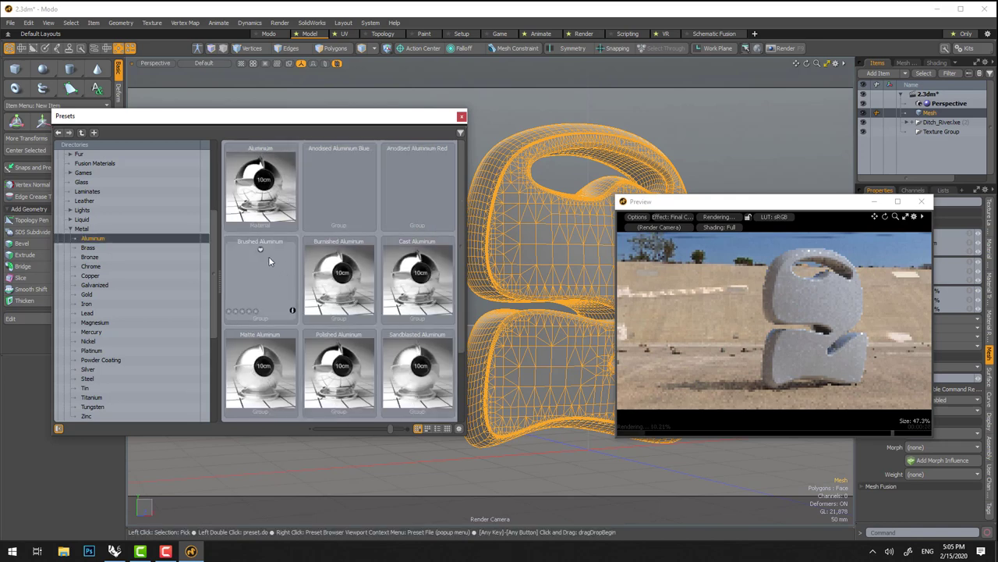
drag(251, 280, 487, 181)
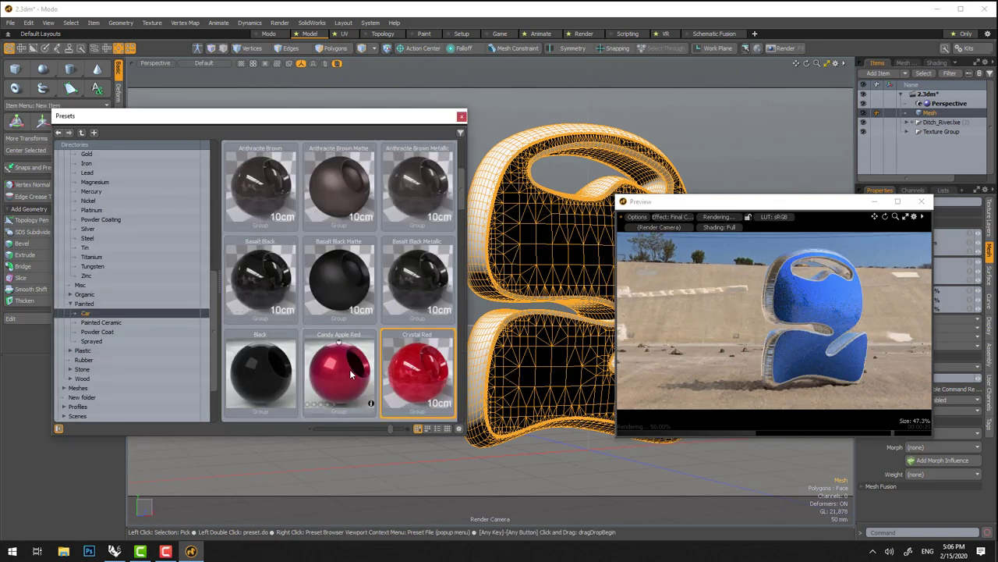
drag(349, 374, 817, 301)
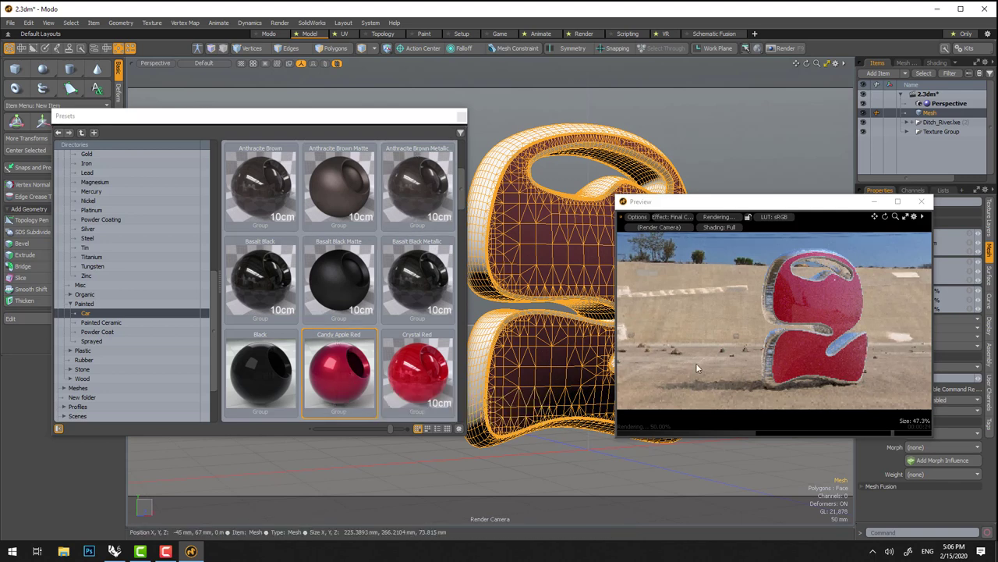
Step: Close Presets and Preview, then set the Render item's shading rate to 0.2
click(461, 115)
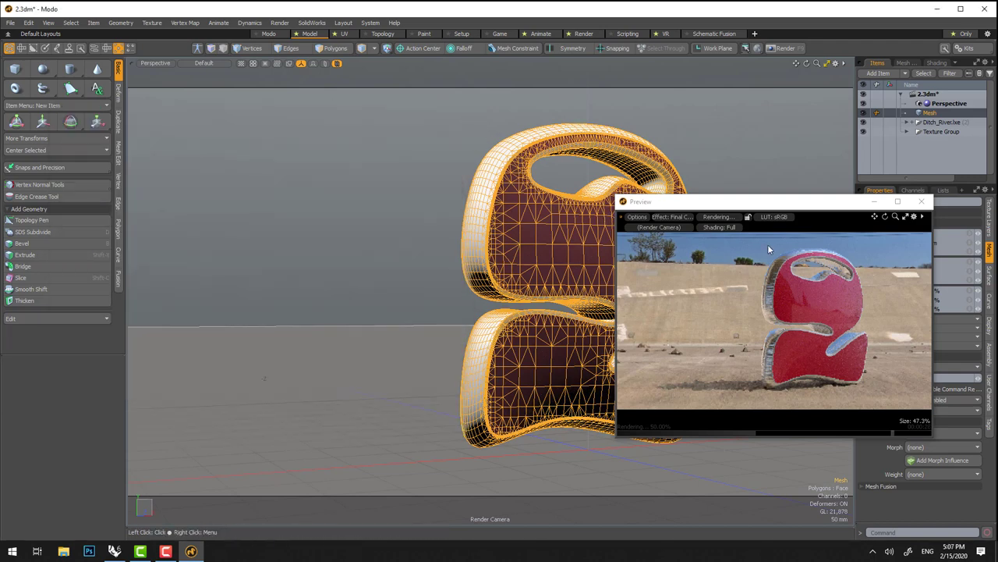
click(928, 202)
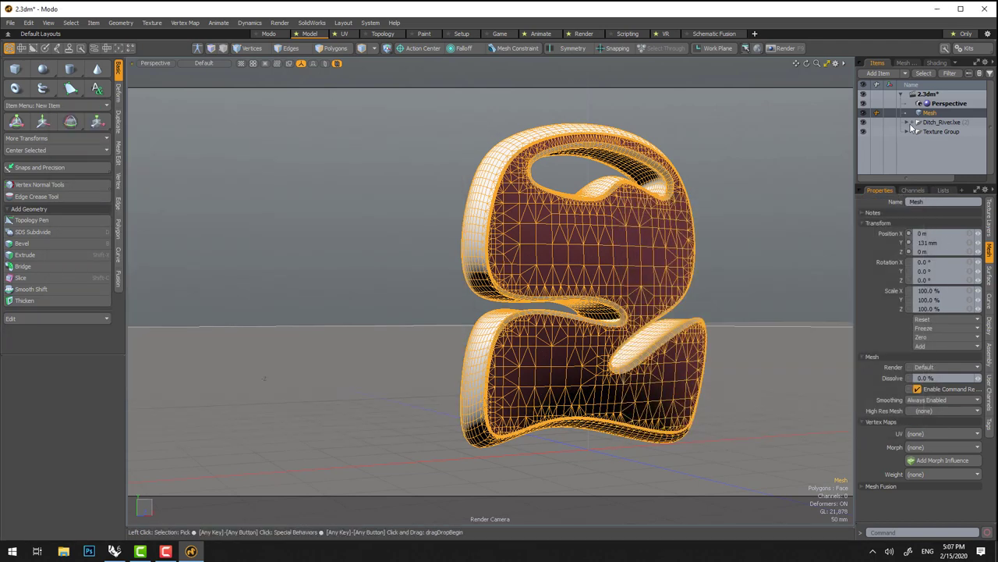
click(936, 62)
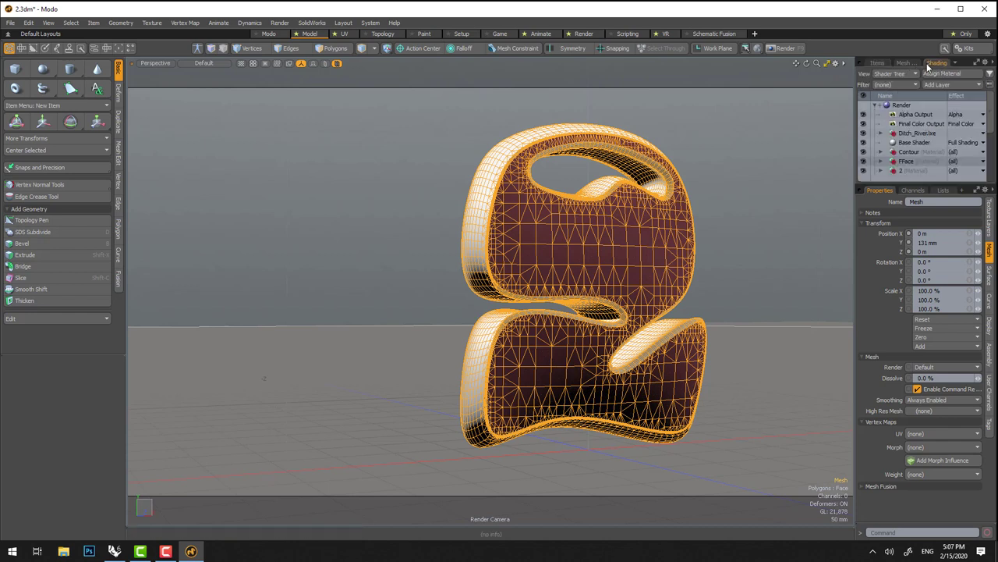
click(900, 104)
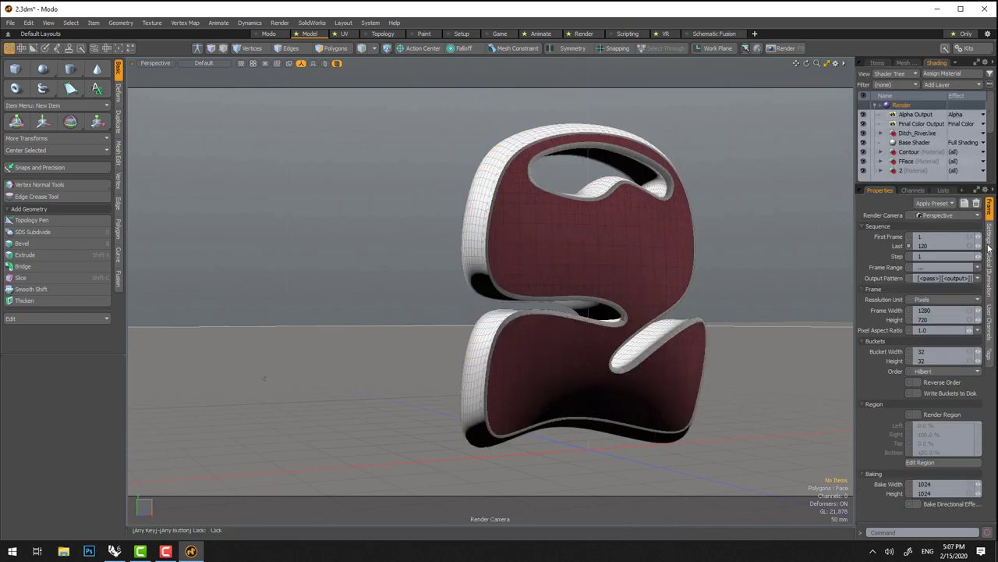
click(989, 247)
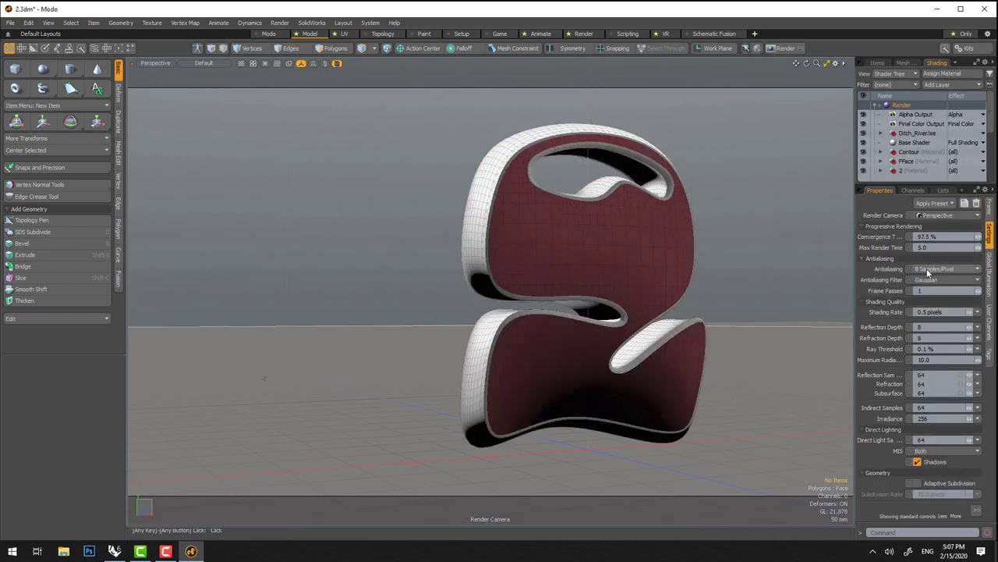
click(930, 312)
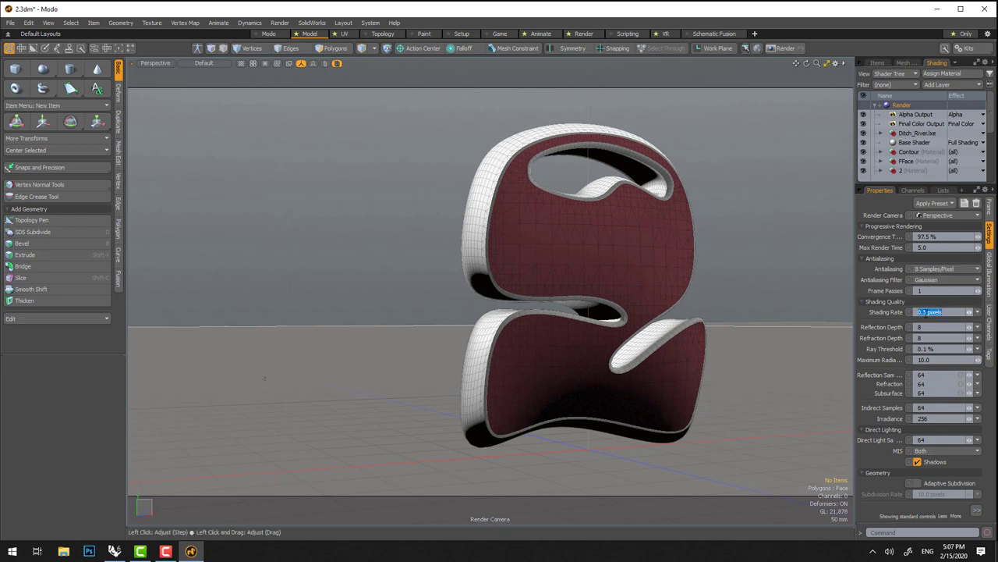
text(0.2)
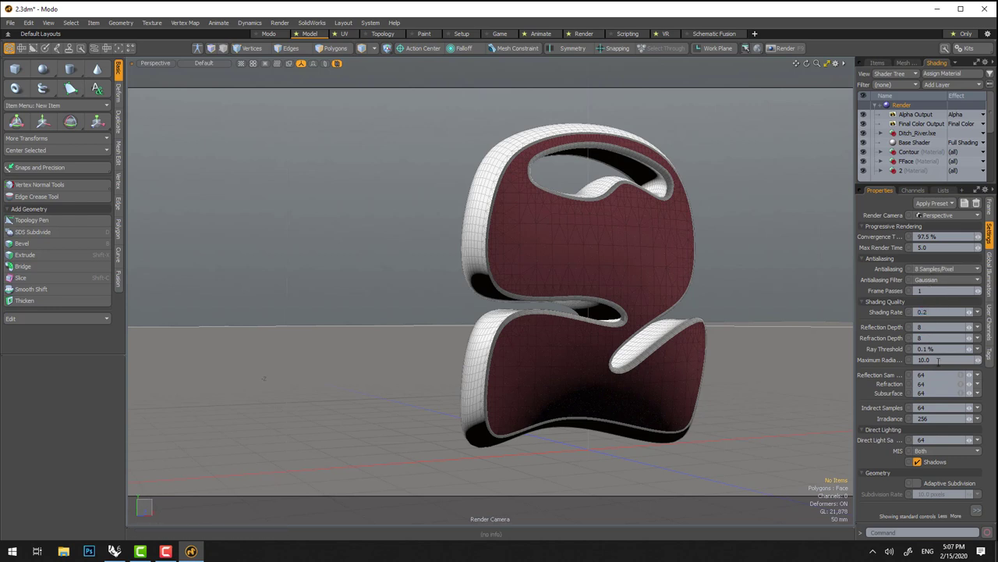
Step: Set reflection, refraction and direct-light samples to 512 and enable environment importance sampling
click(936, 374)
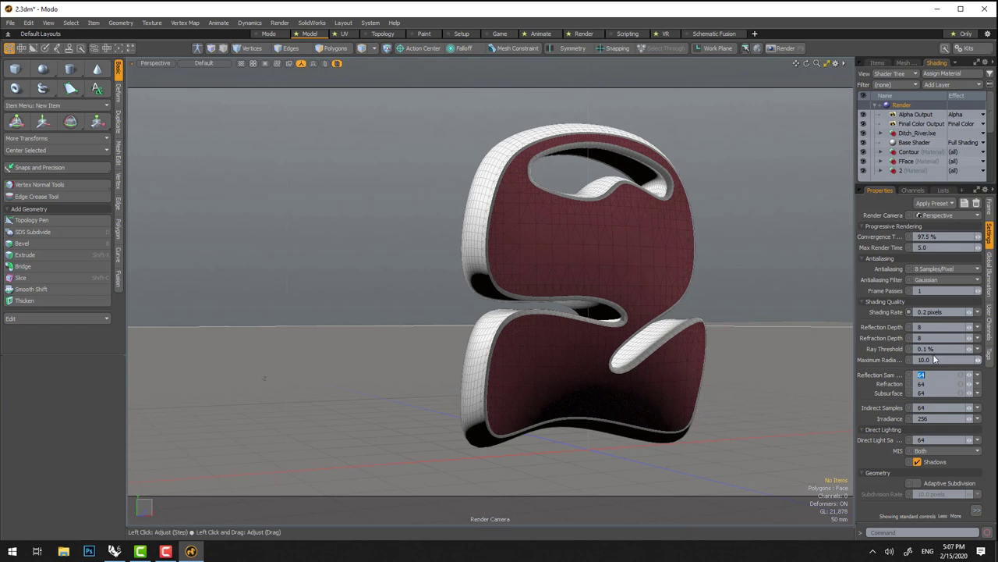
text(512)
key(Tab)
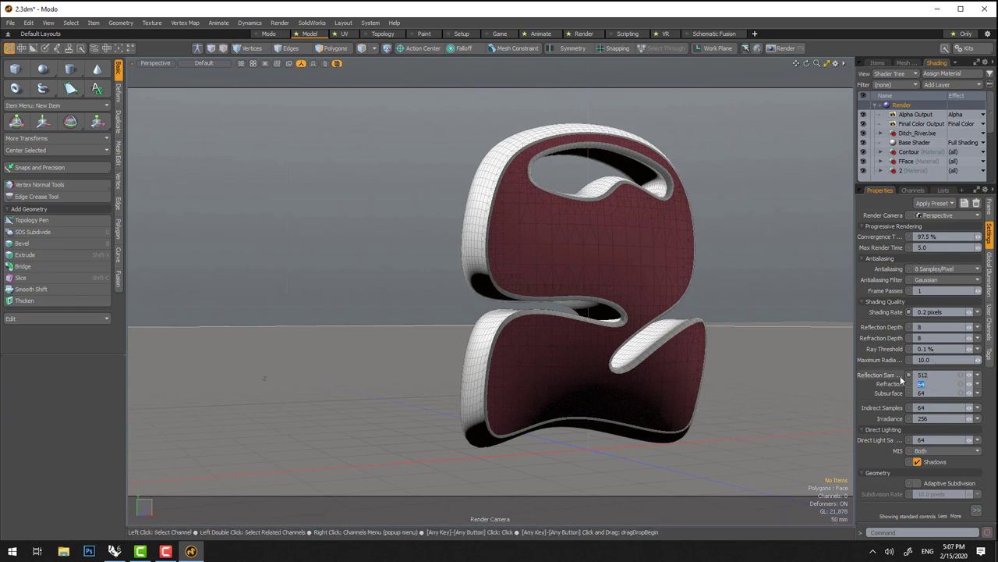
text(512)
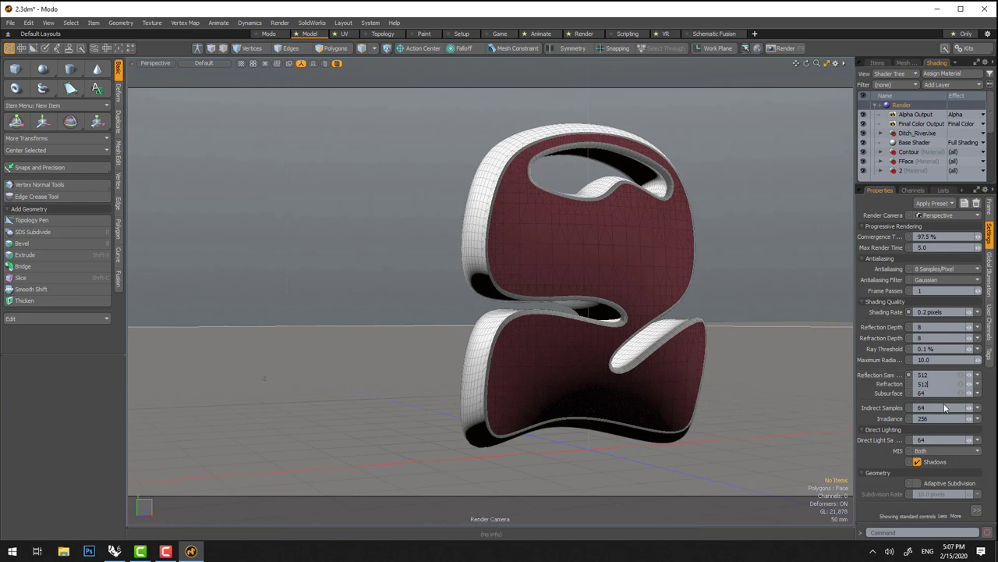
click(936, 440)
text(512)
key(Return)
click(989, 282)
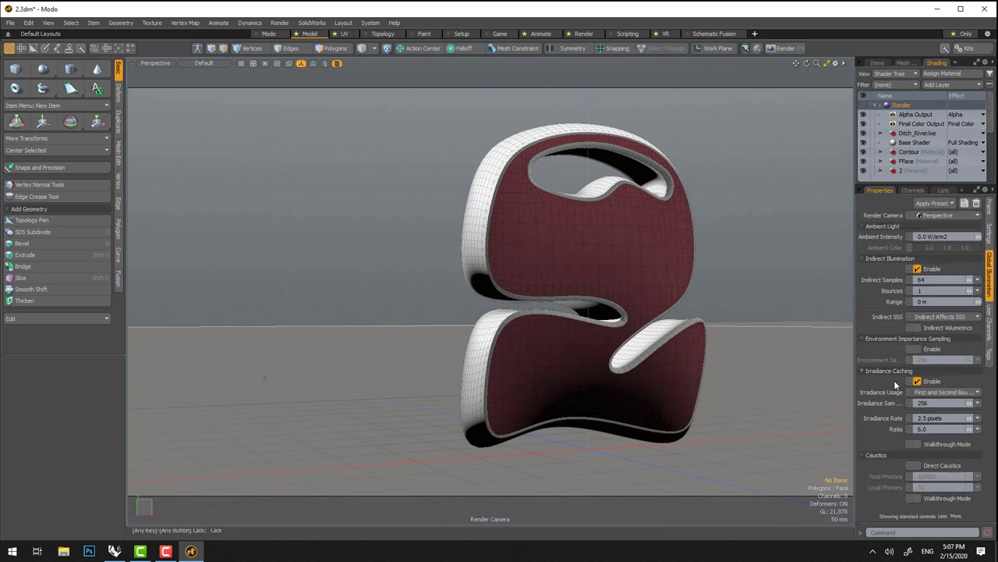
click(914, 350)
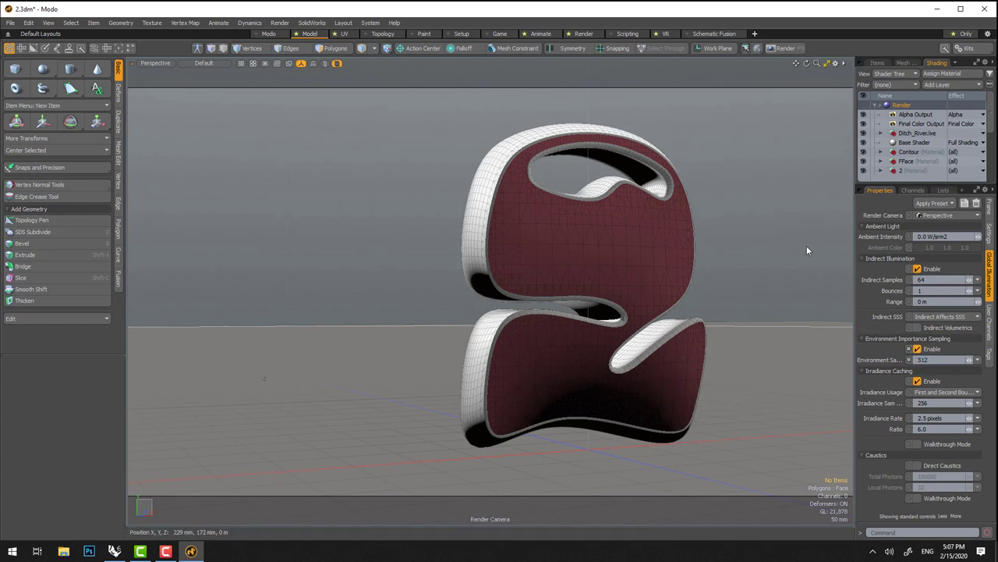
Step: Set Final Color Output tone mapping to 10% and turn on Bloom
click(928, 125)
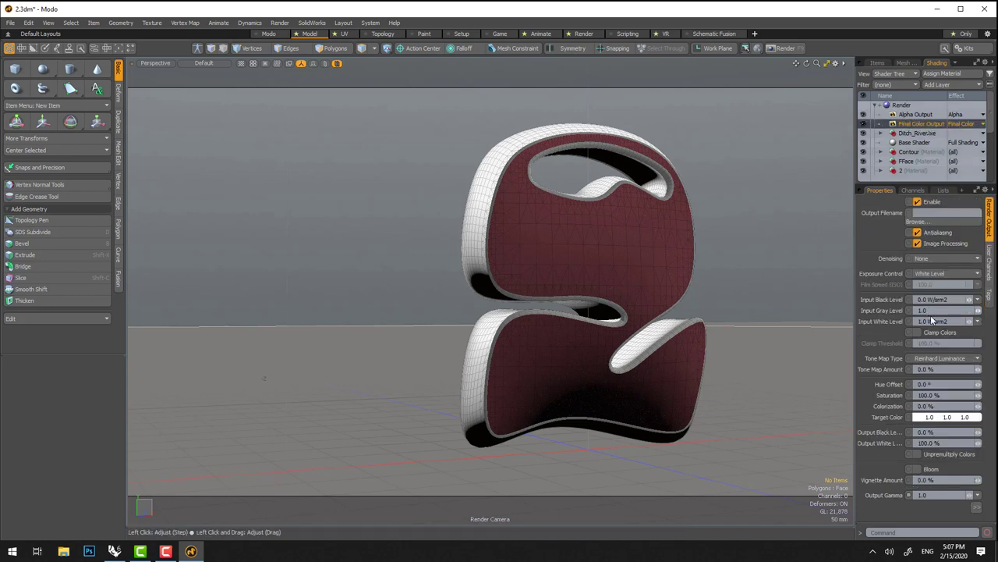
click(938, 369)
text(10)
click(924, 480)
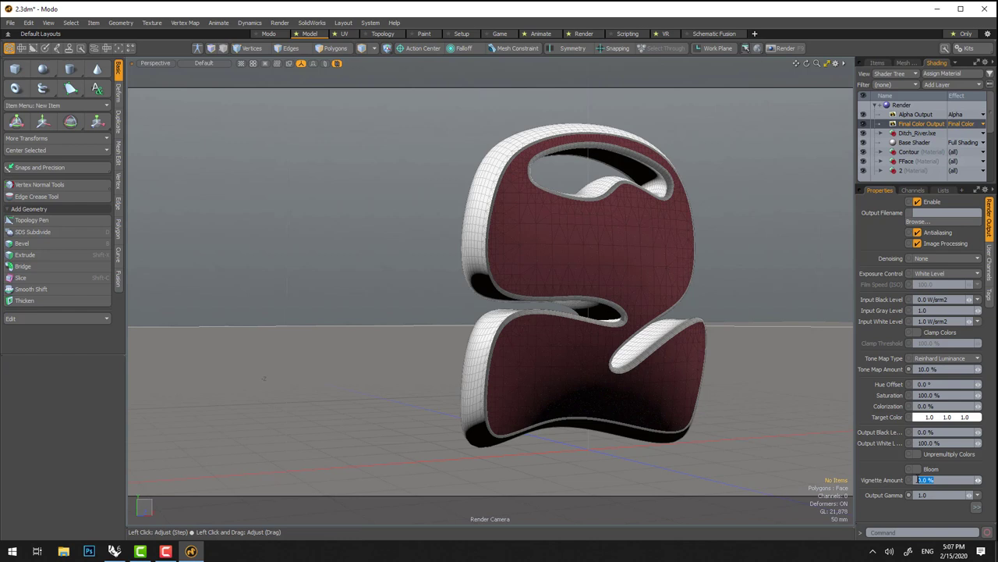
click(917, 470)
double_click(939, 480)
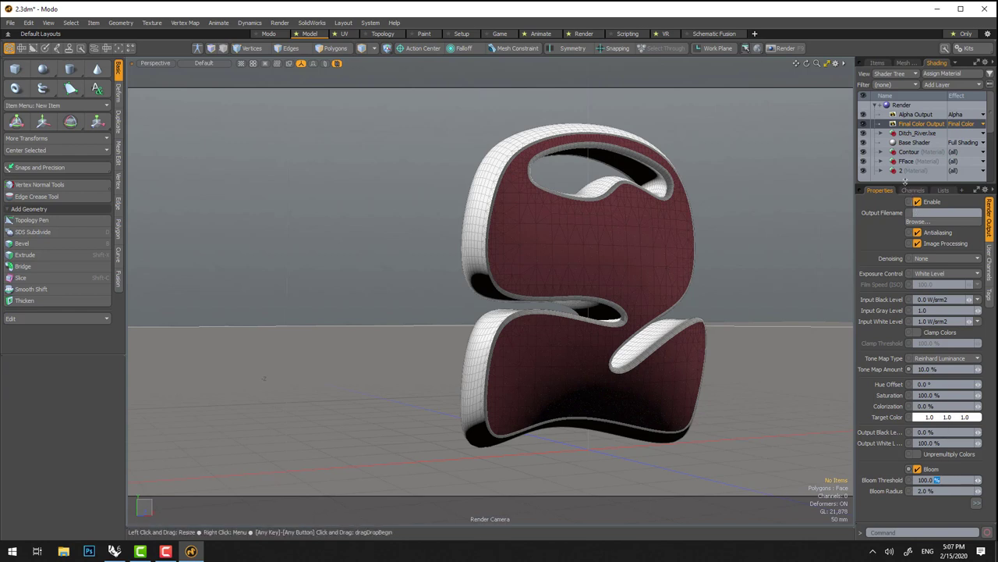
Step: Set the Final Color Output vignette amount to 80%
drag(903, 176, 904, 135)
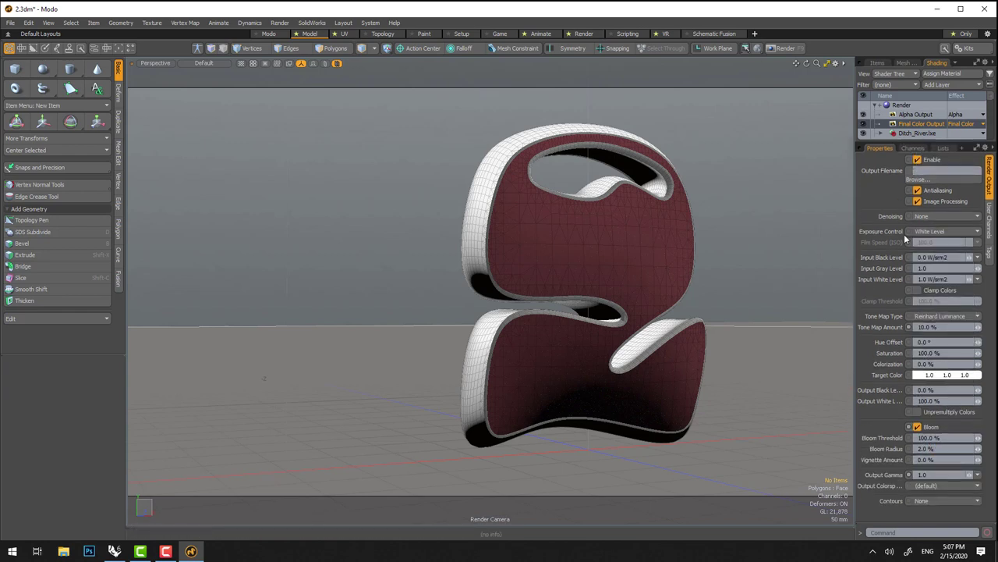
double_click(929, 459)
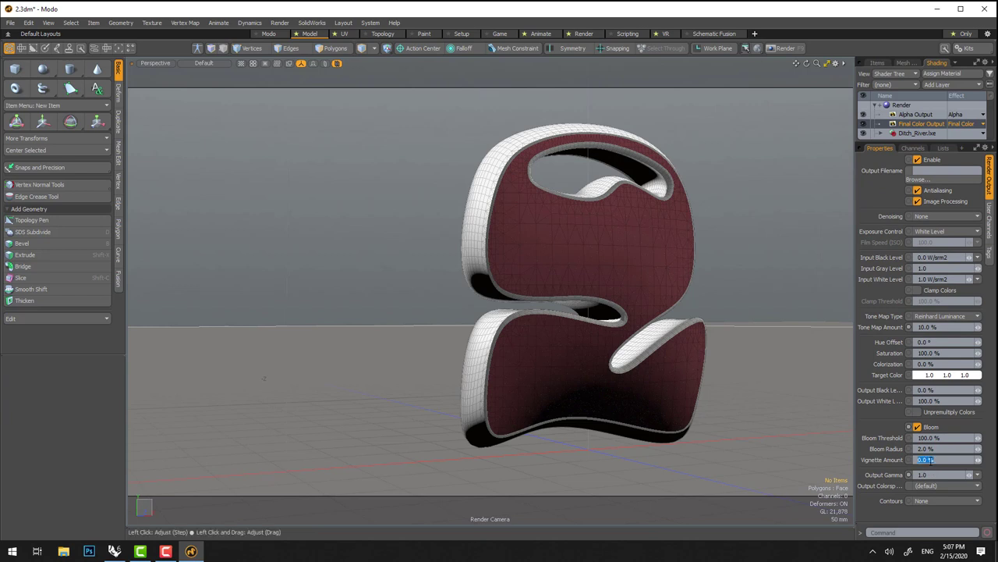
text(80)
key(Return)
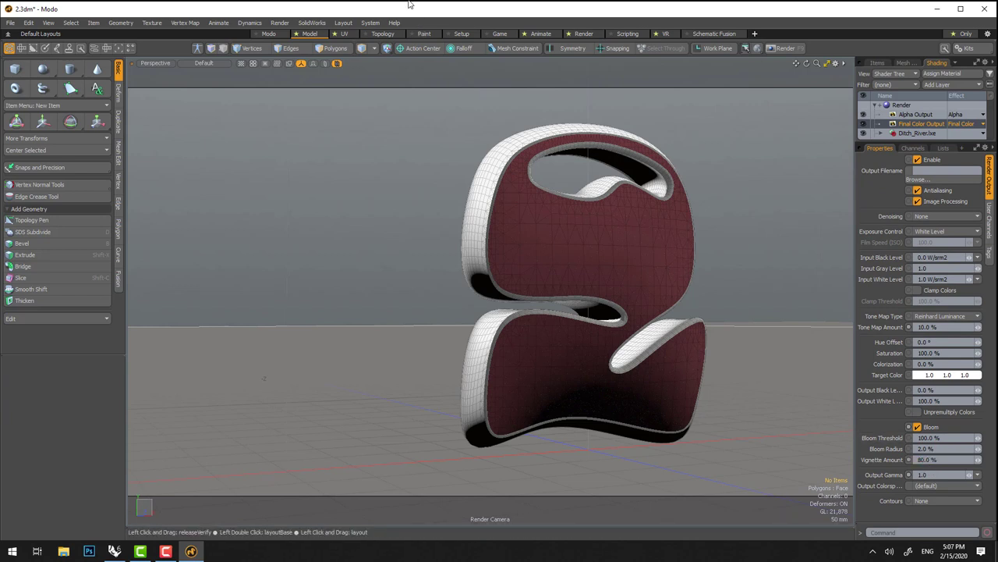
Step: Start the final Render Current View of the red, metal-edged numeral 2
click(279, 23)
click(280, 24)
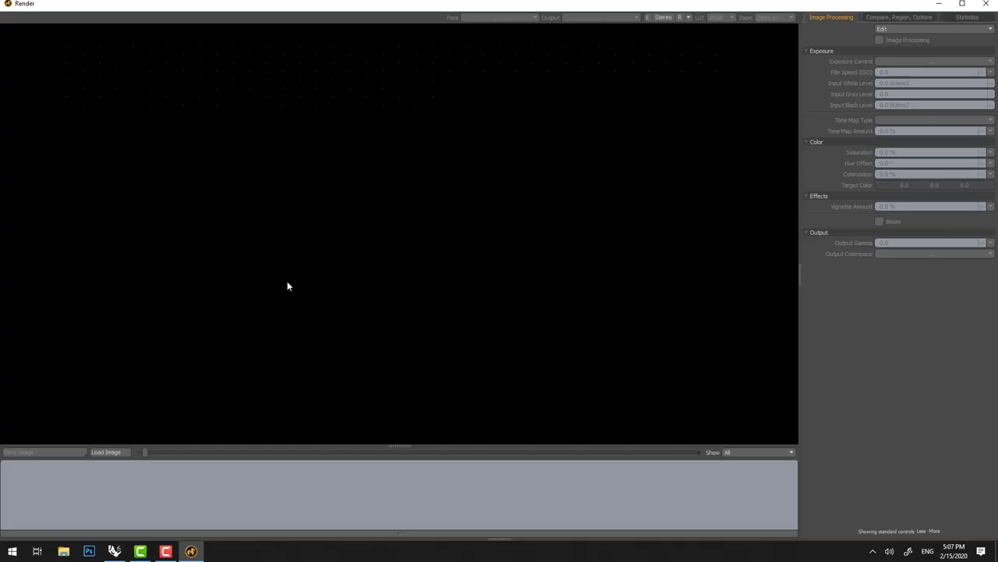